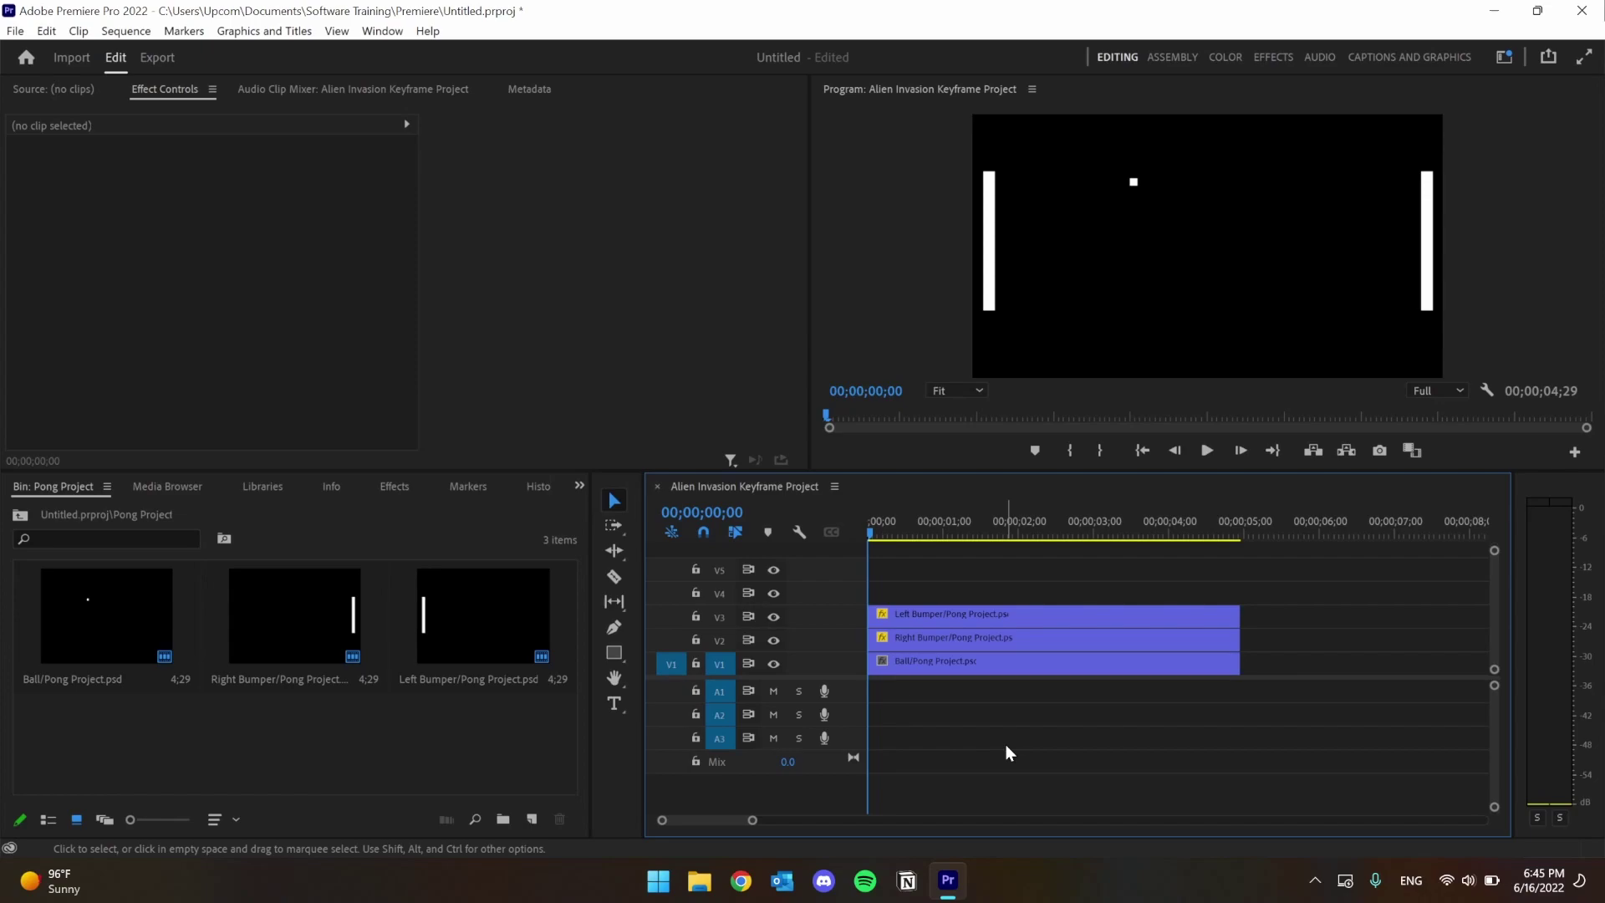
# Compare the Ball, right bumper and left bumper clip settings, then reselect the Ball clip.
pyautogui.click(977, 670)
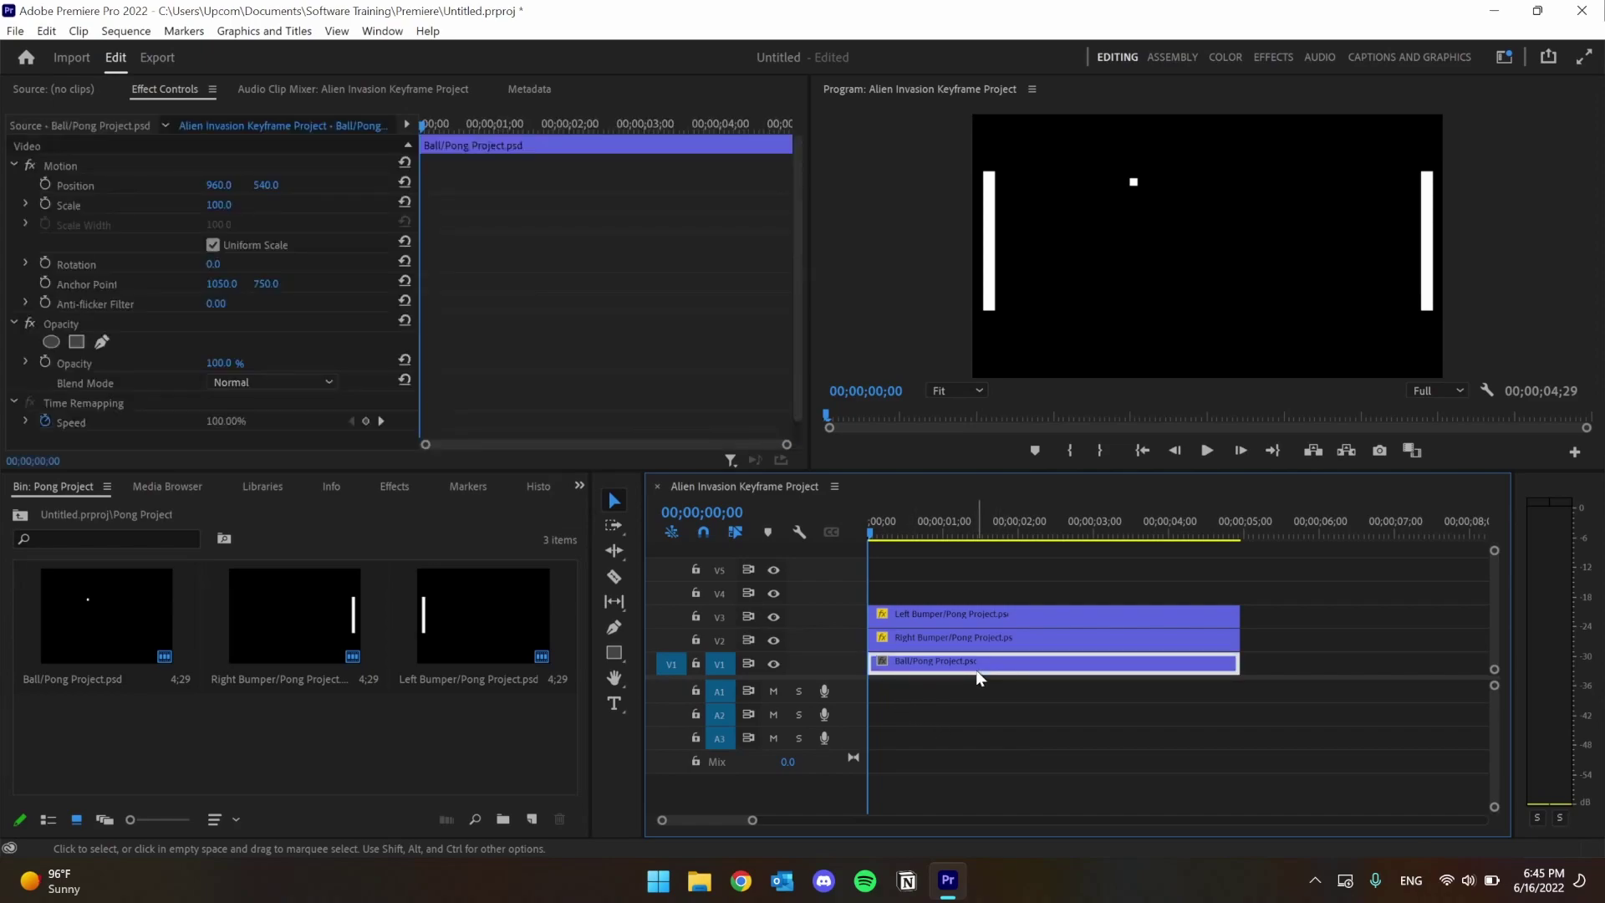
pyautogui.click(923, 640)
pyautogui.click(937, 616)
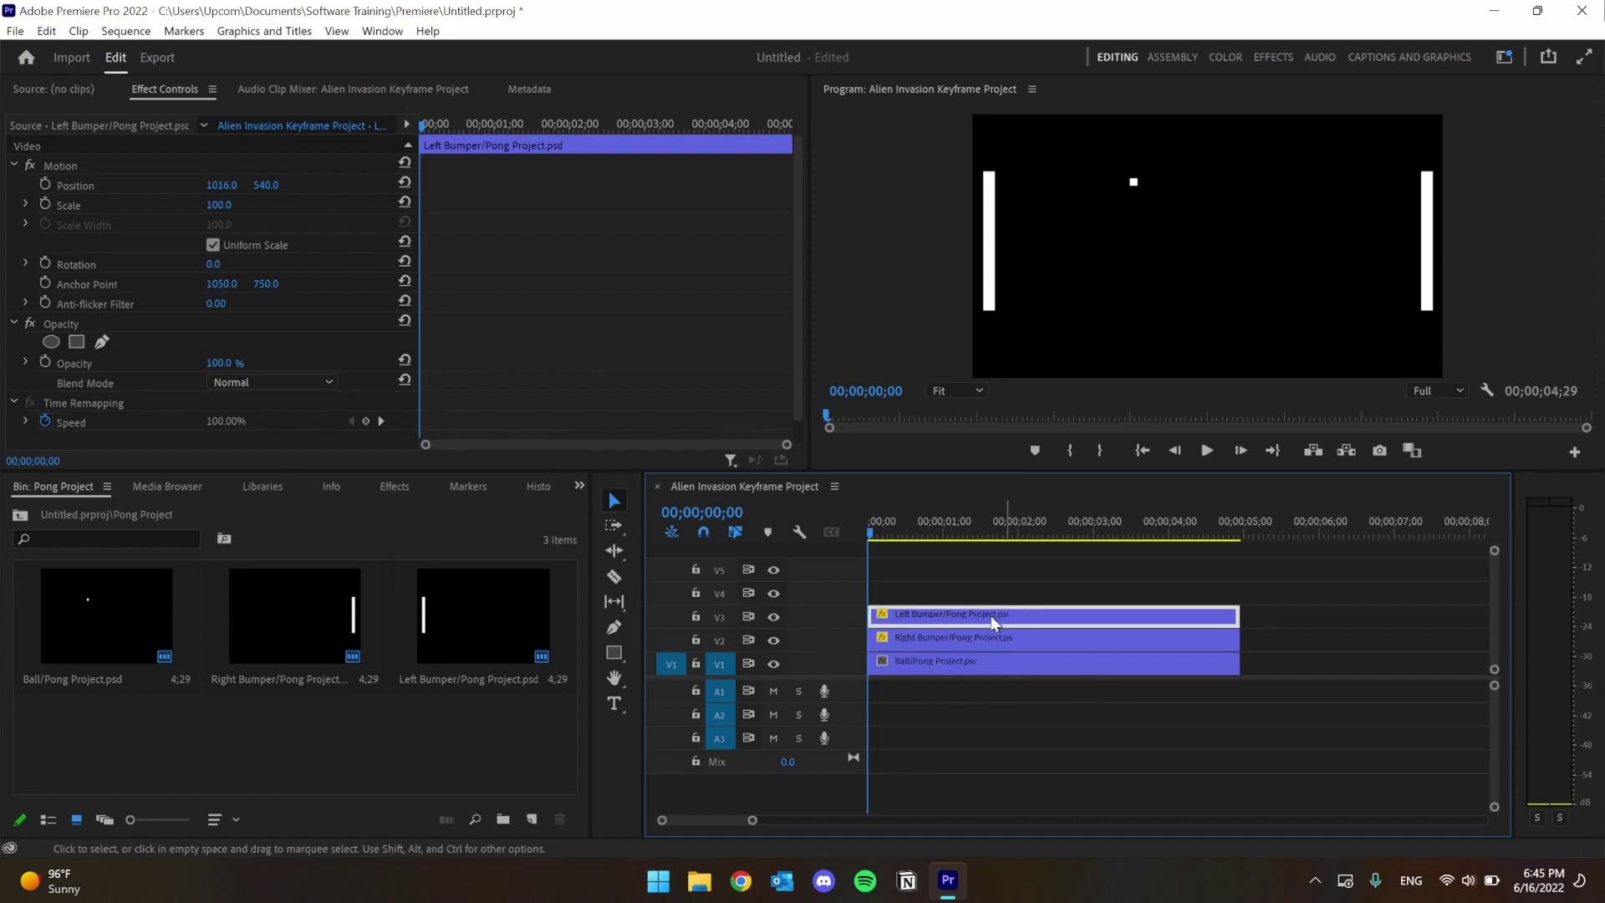
pyautogui.click(976, 660)
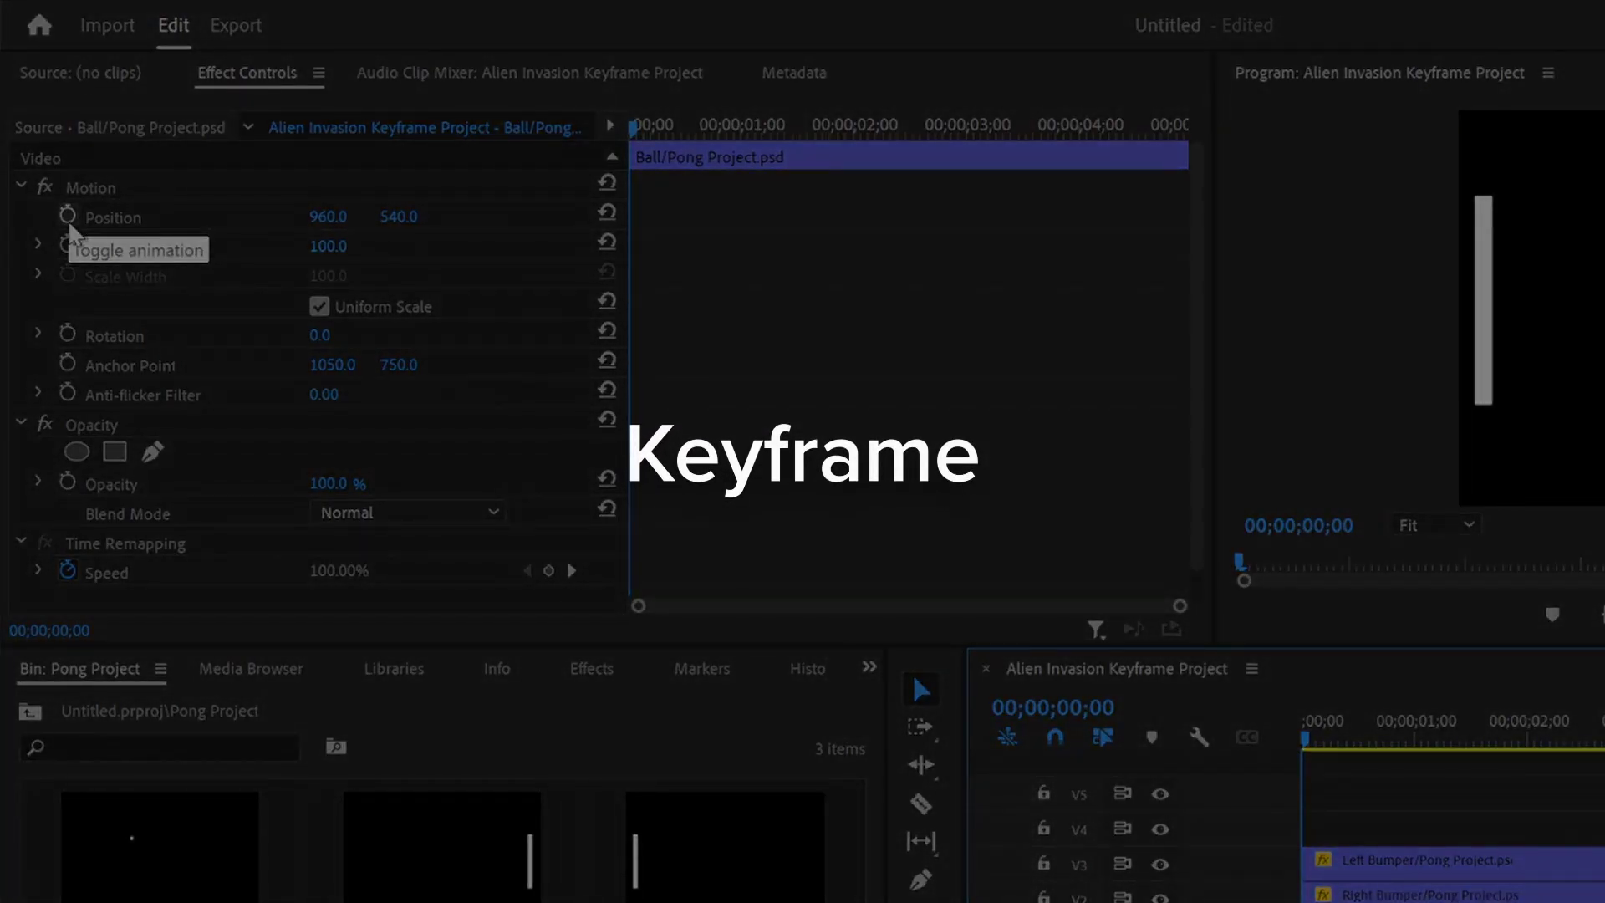
# Enable Position keyframing and add a keyframe near one second moving the ball to 777, 727.
pyautogui.click(68, 218)
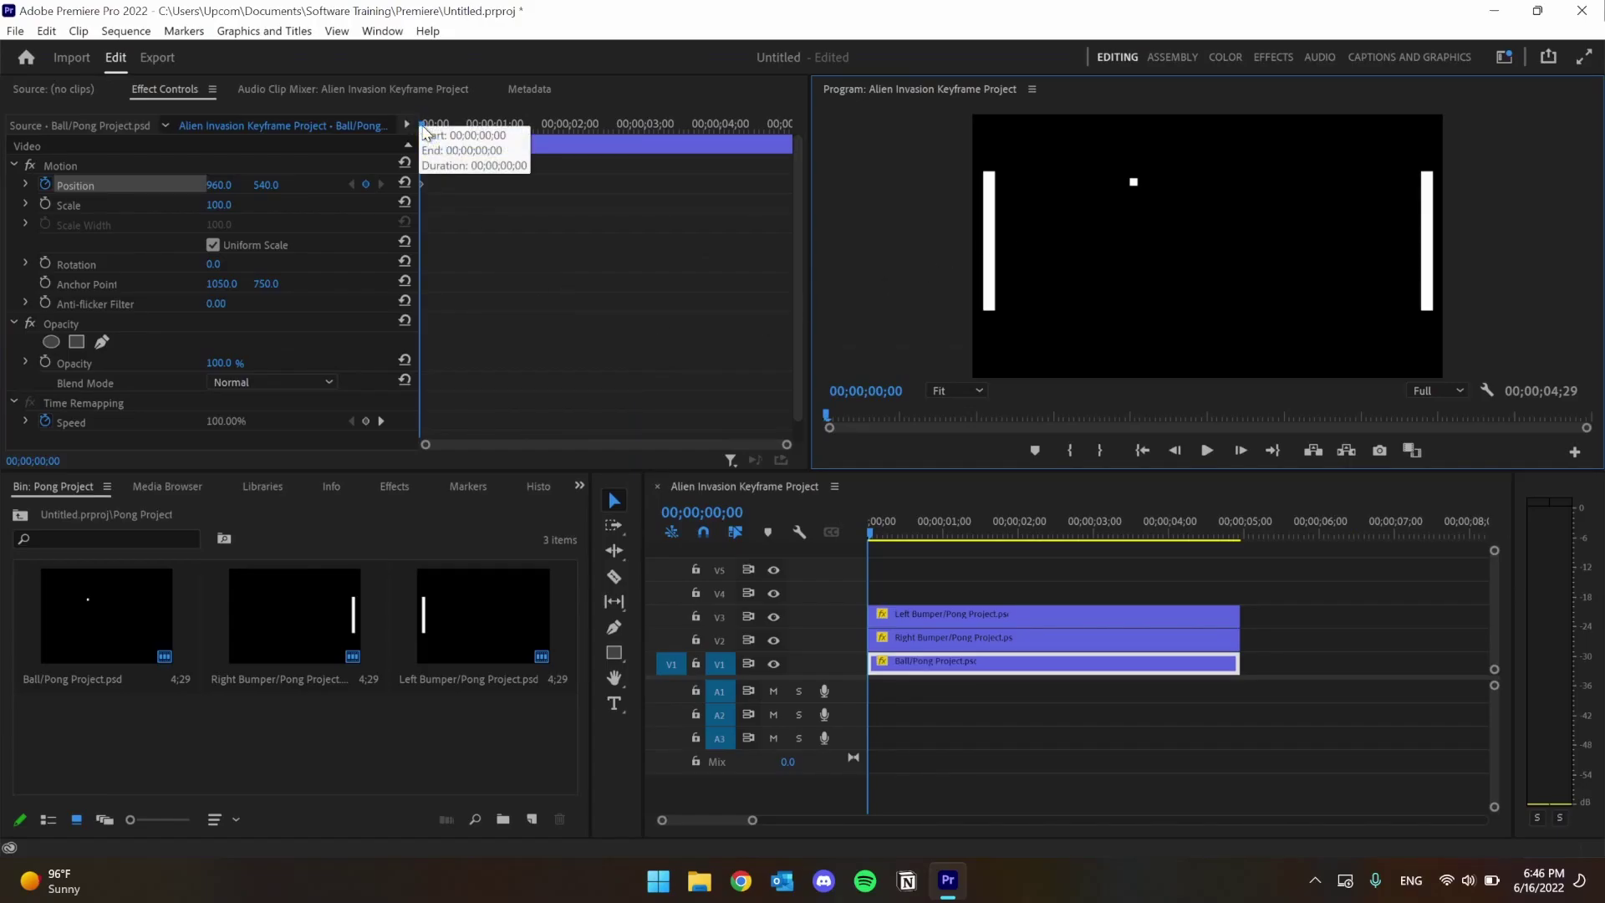
pyautogui.moveTo(424, 127); pyautogui.dragTo(502, 125)
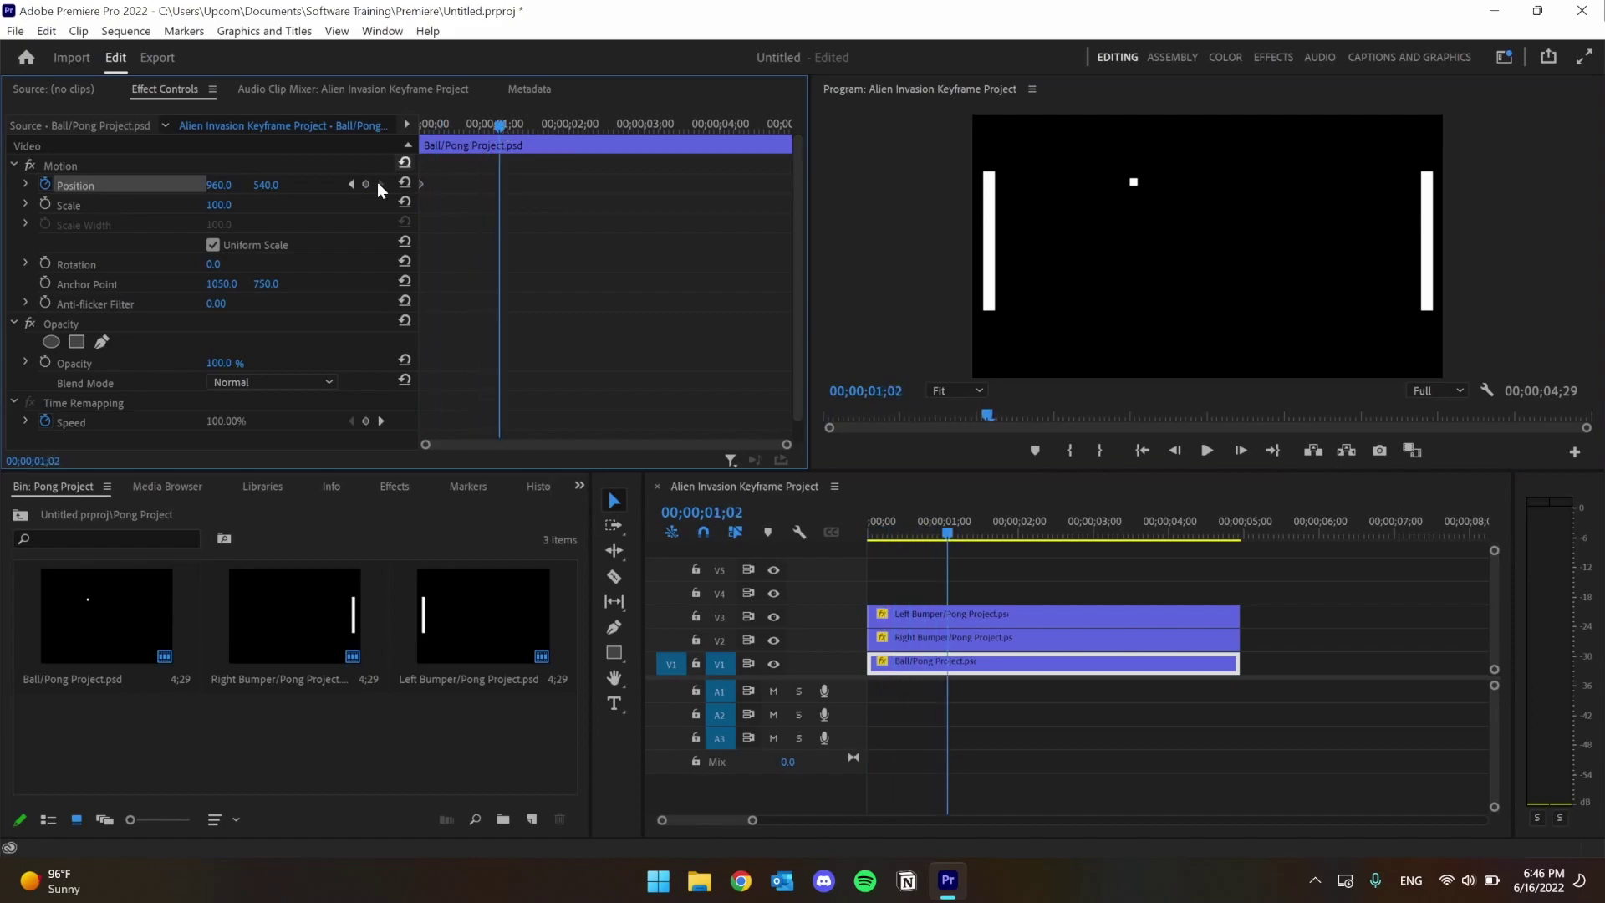
pyautogui.moveTo(224, 192); pyautogui.dragTo(275, 190)
# Scrub between the start and one second to preview the ball's down-left drift.
pyautogui.click(422, 126)
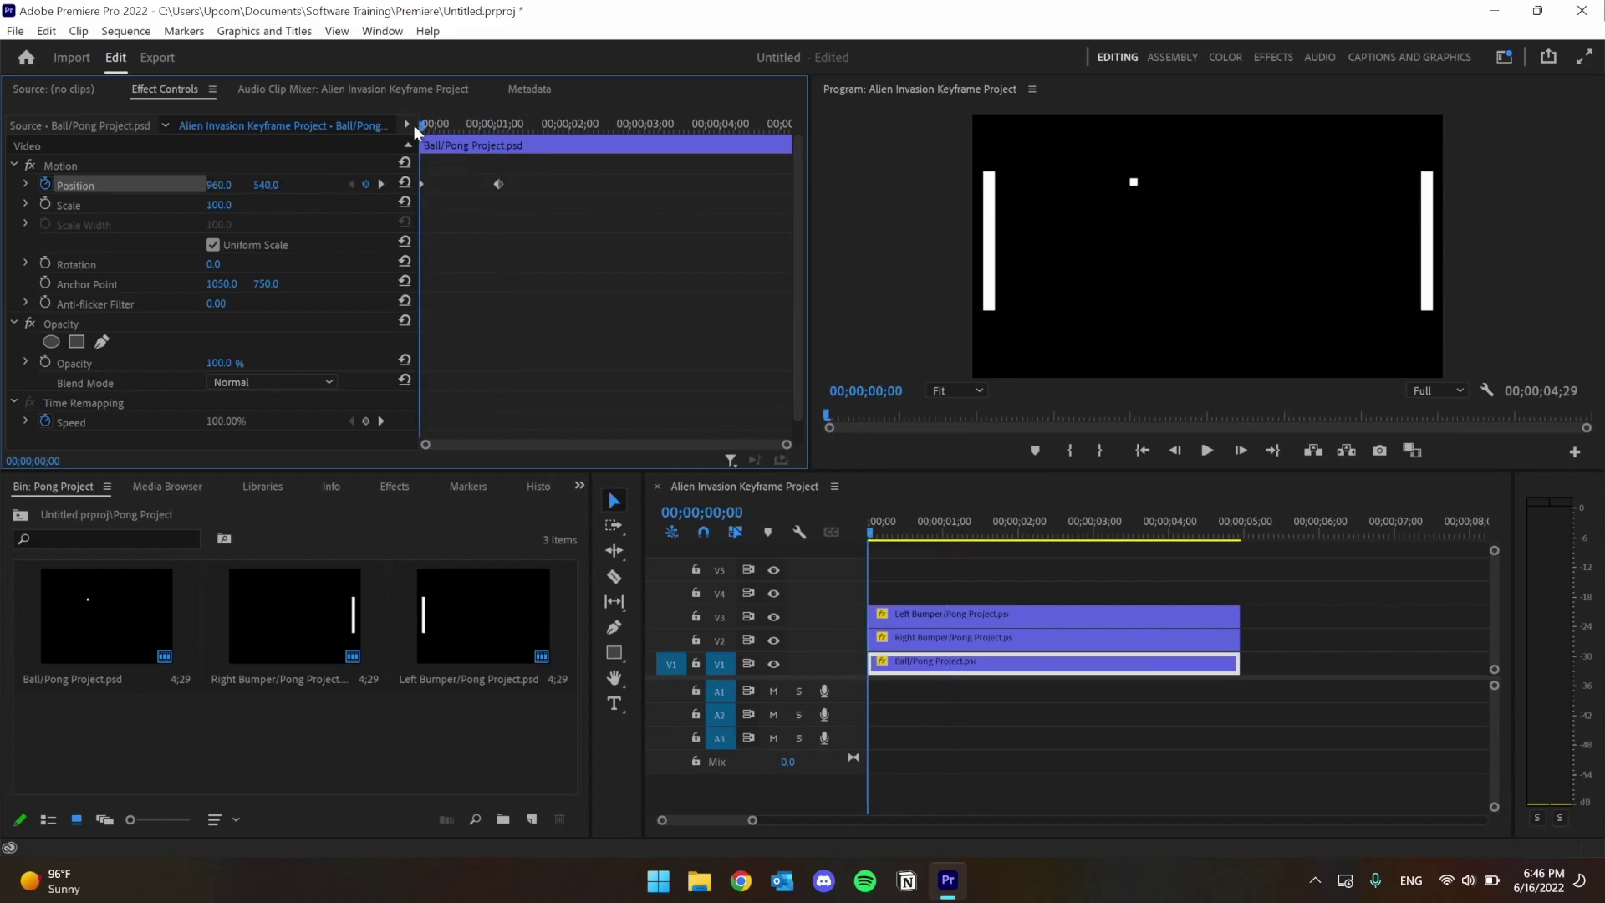
pyautogui.click(497, 122)
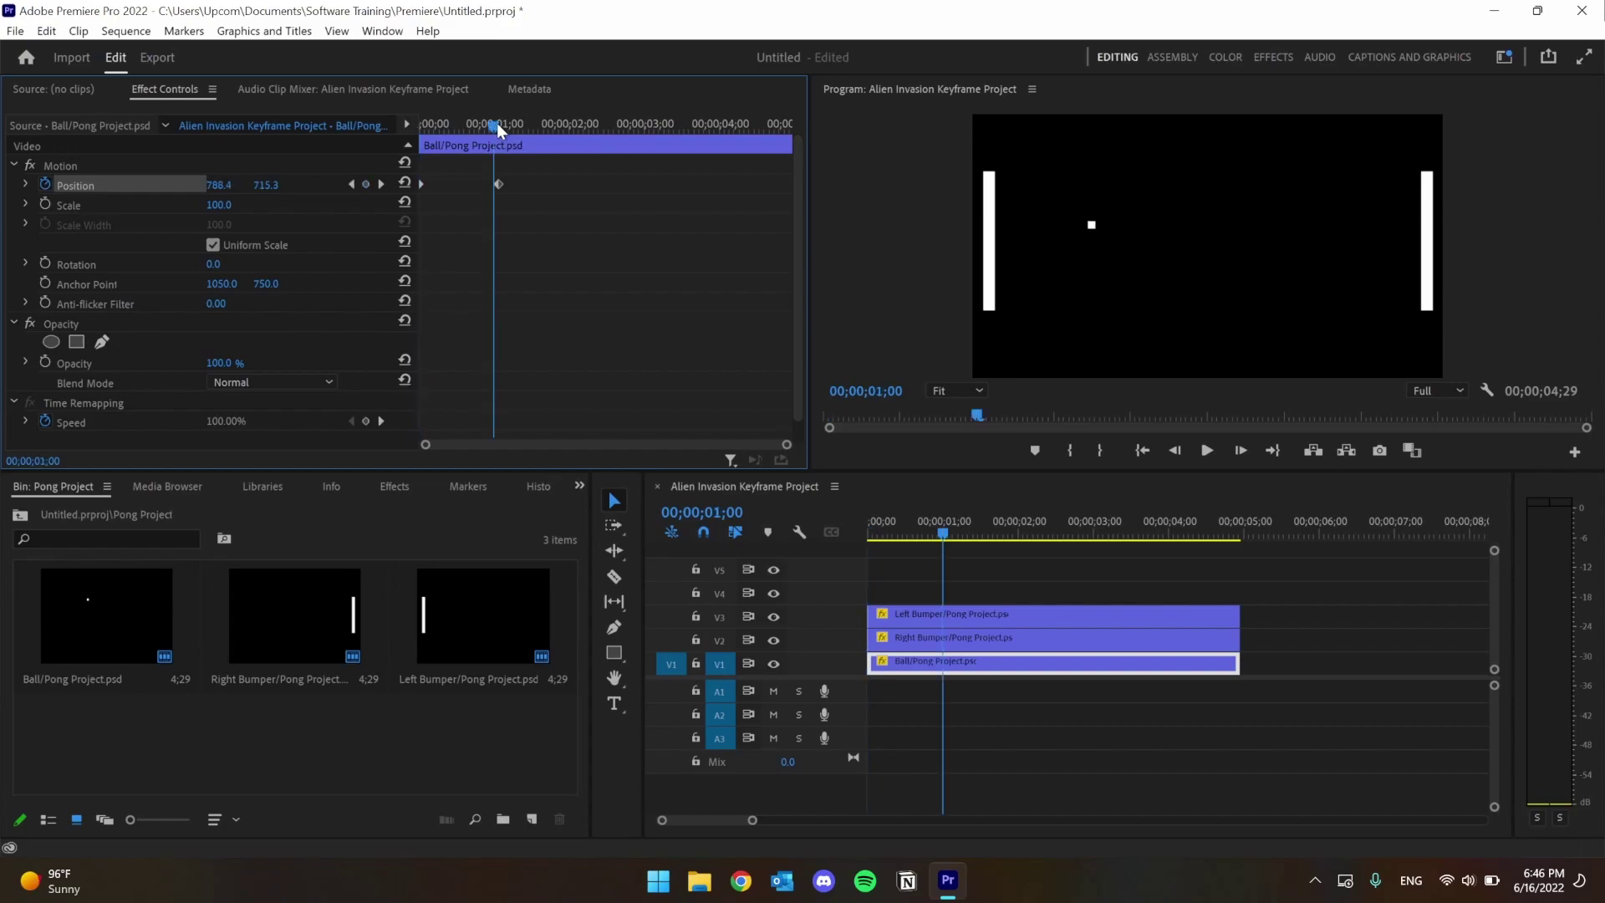
pyautogui.moveTo(497, 122); pyautogui.dragTo(420, 108)
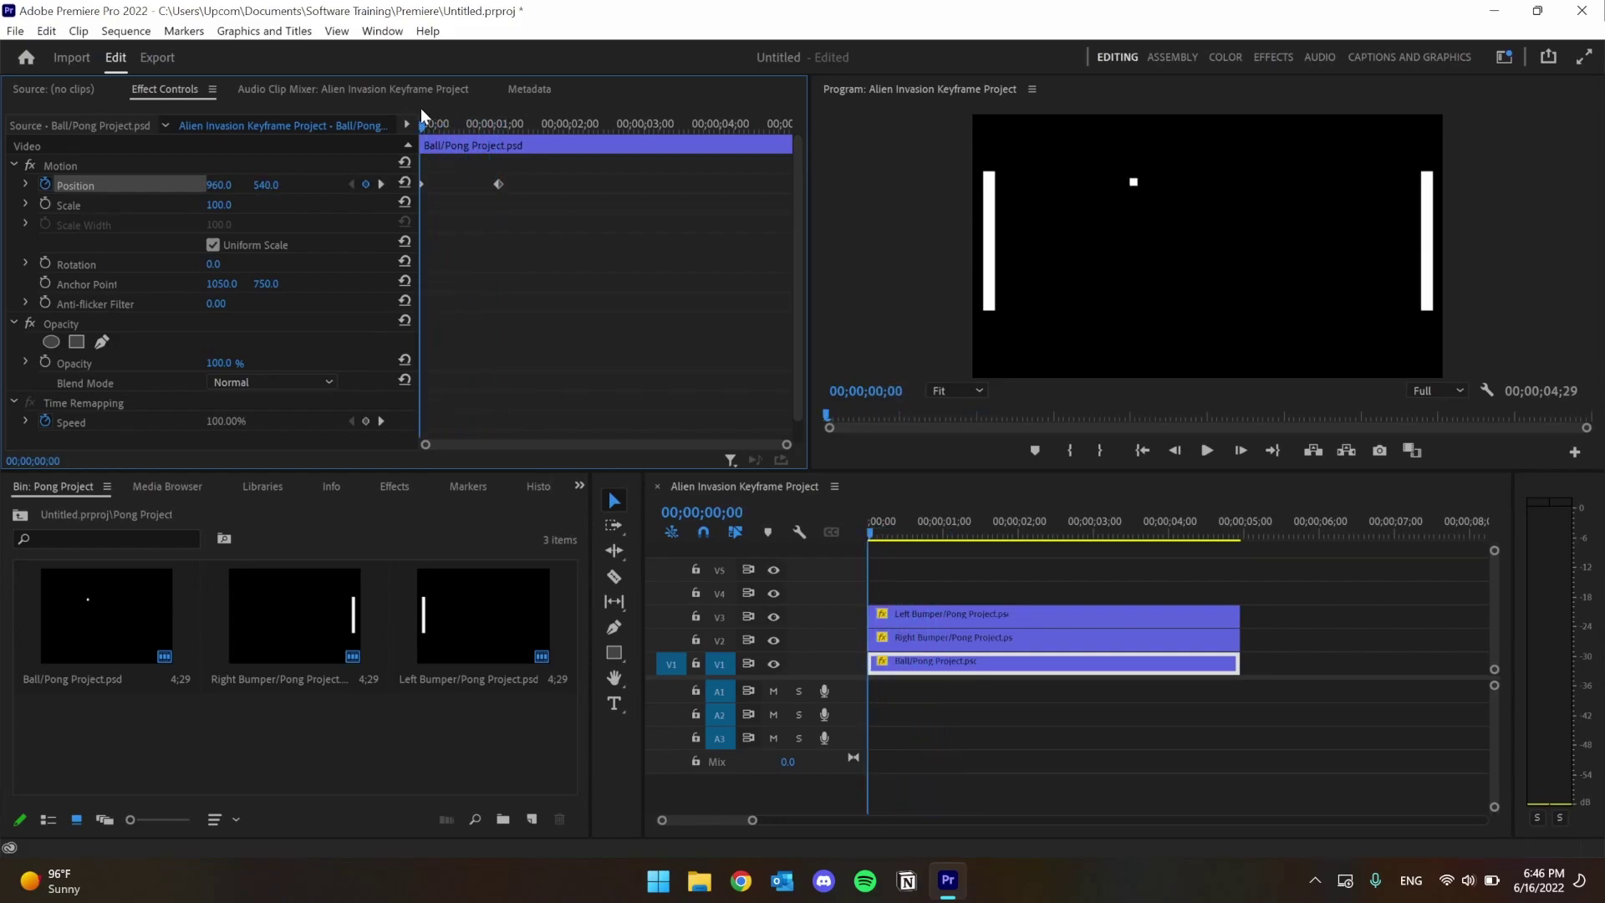
# Move the second Position keyframe to 00;00;00;16 and replay the ball's motion from the start.
pyautogui.press('space')
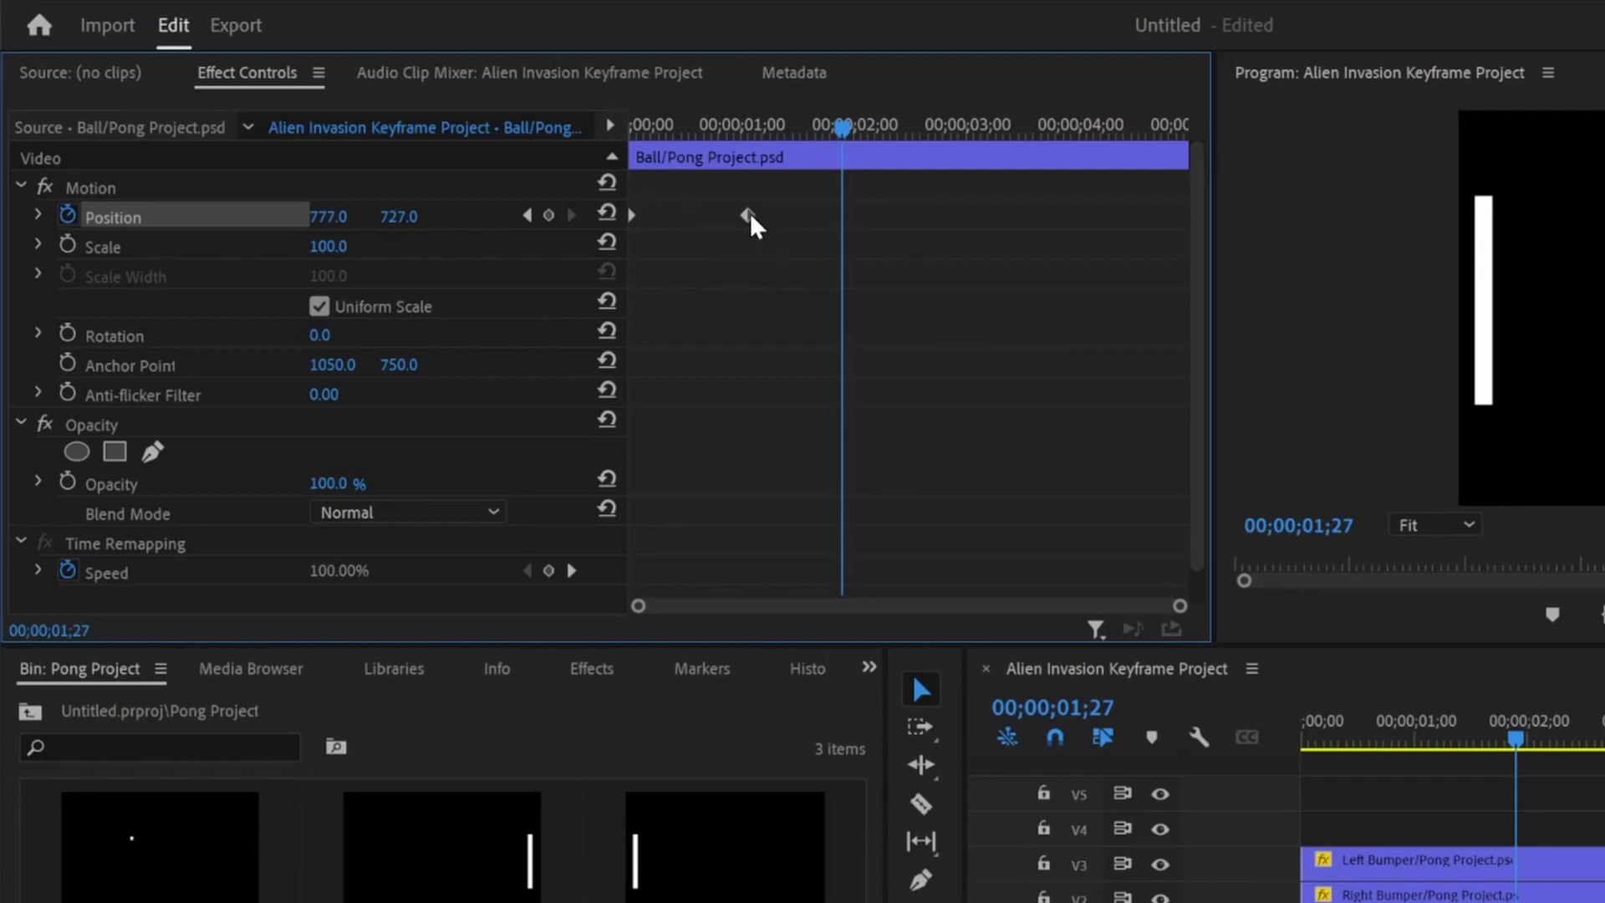
pyautogui.moveTo(750, 212); pyautogui.dragTo(687, 209)
pyautogui.click(725, 129)
pyautogui.press('Home')
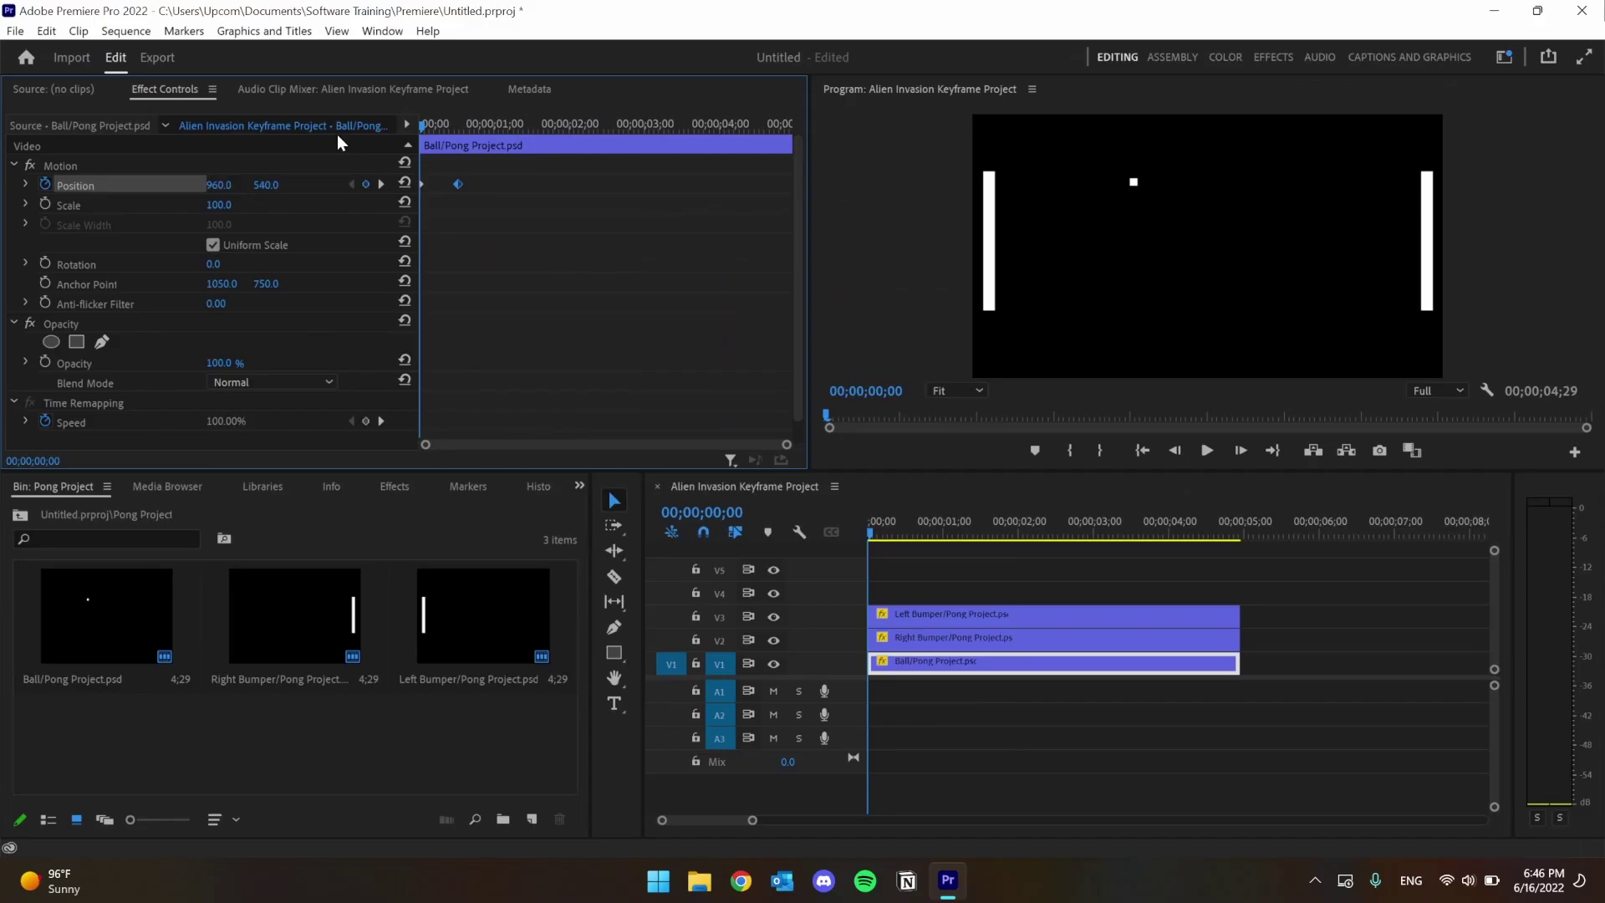
pyautogui.press('space')
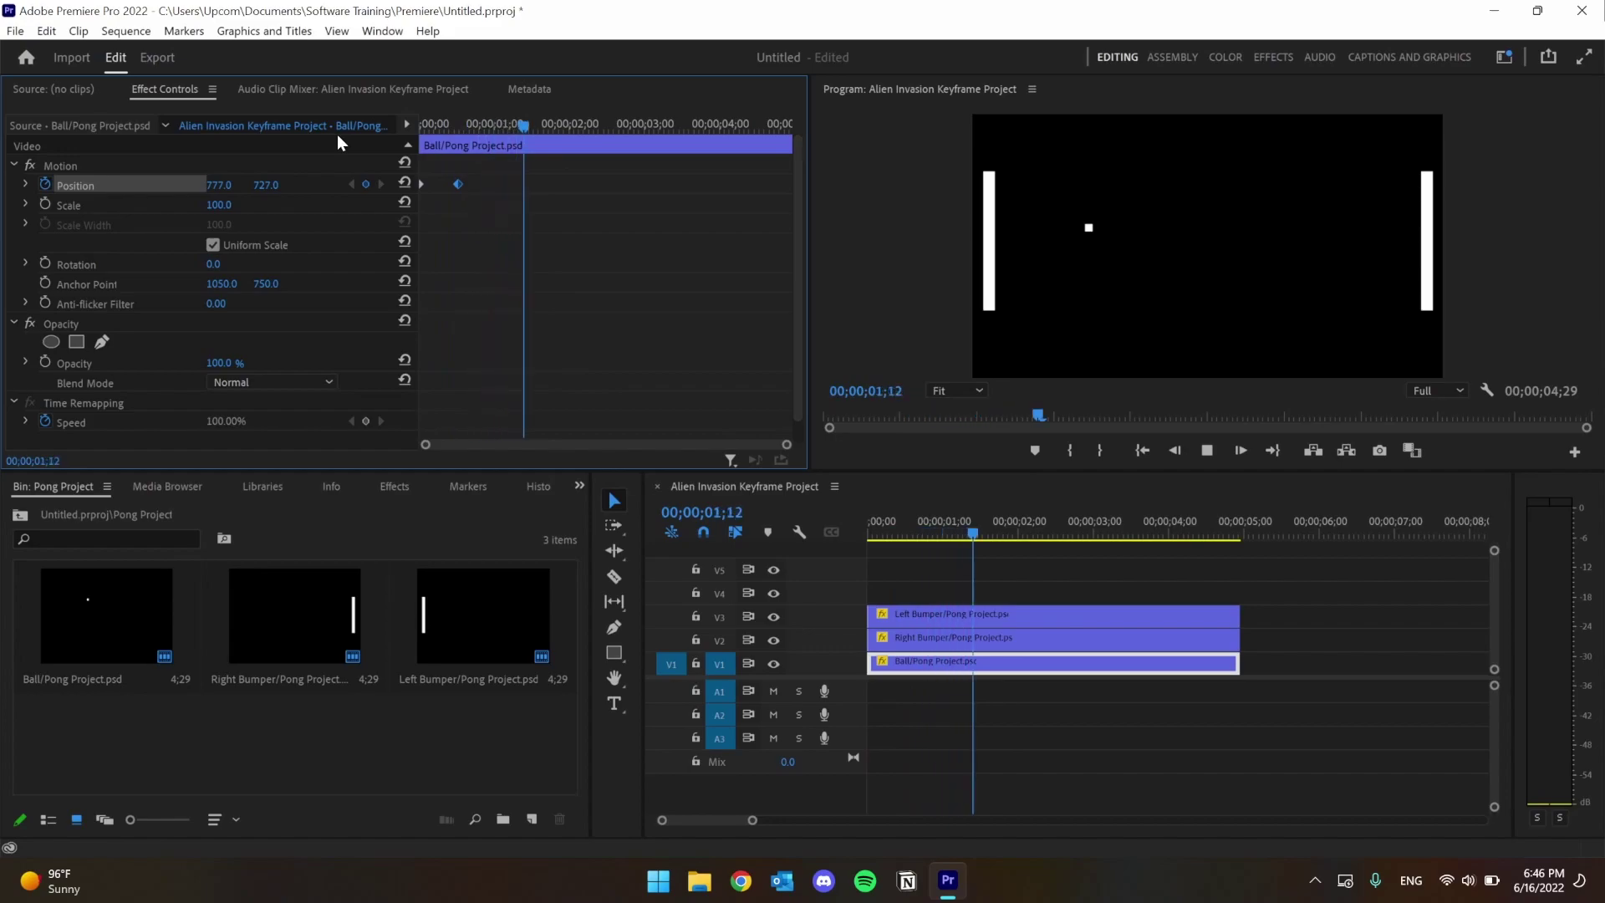
pyautogui.press('space')
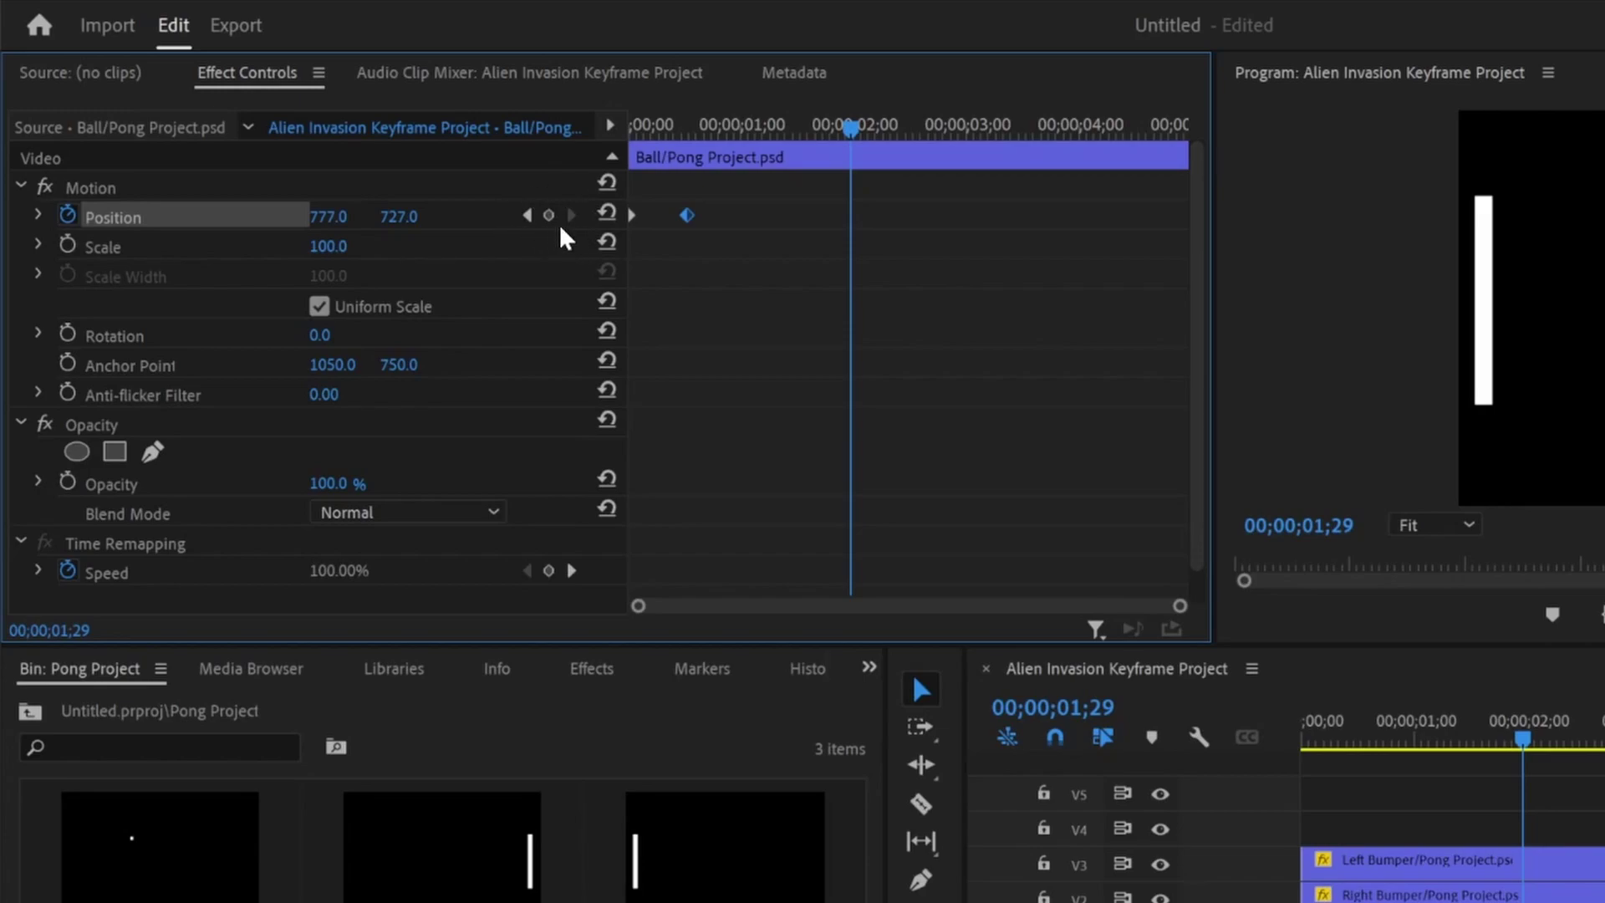
# Add a Position keyframe at 00;00;01;00 holding the ball at 777, 727.
pyautogui.moveTo(684, 129); pyautogui.dragTo(703, 128)
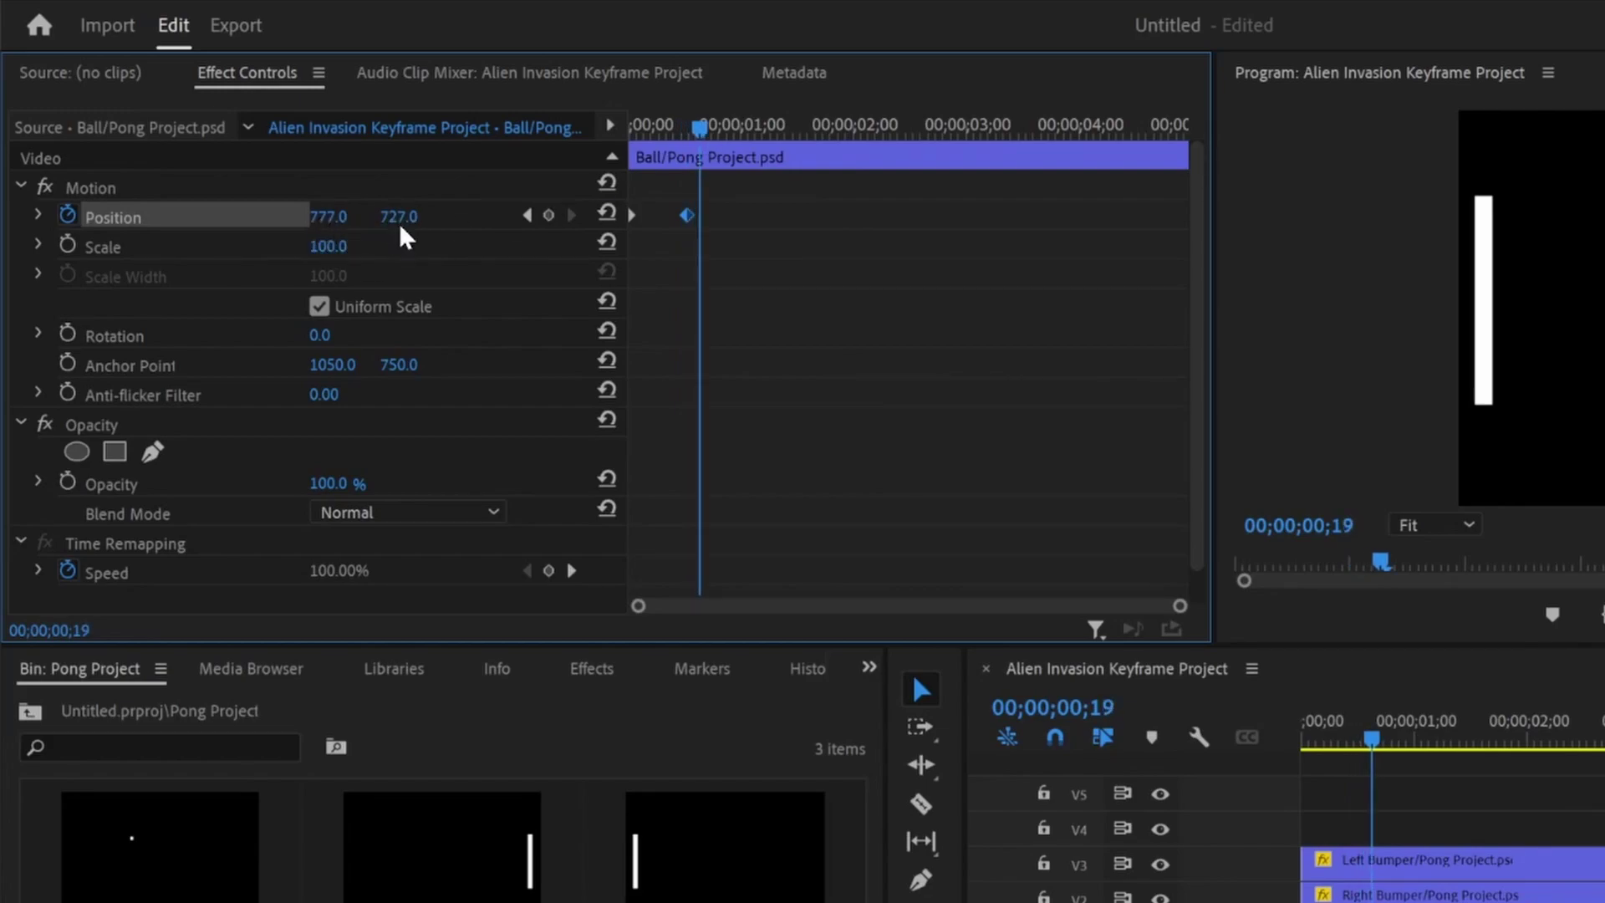
pyautogui.click(744, 130)
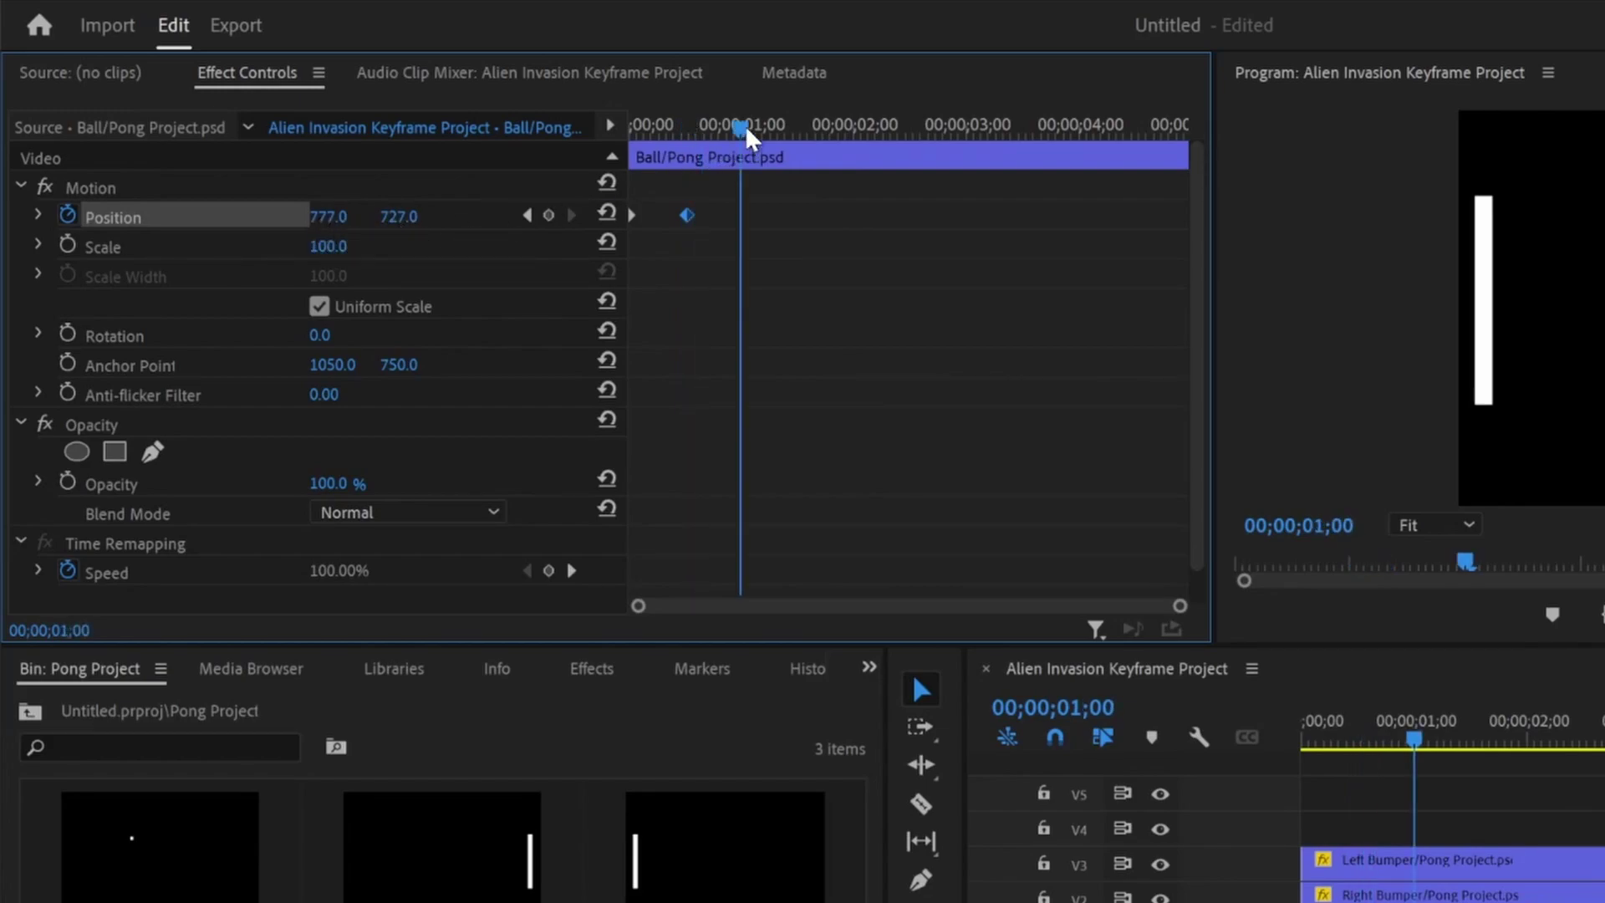
pyautogui.click(549, 215)
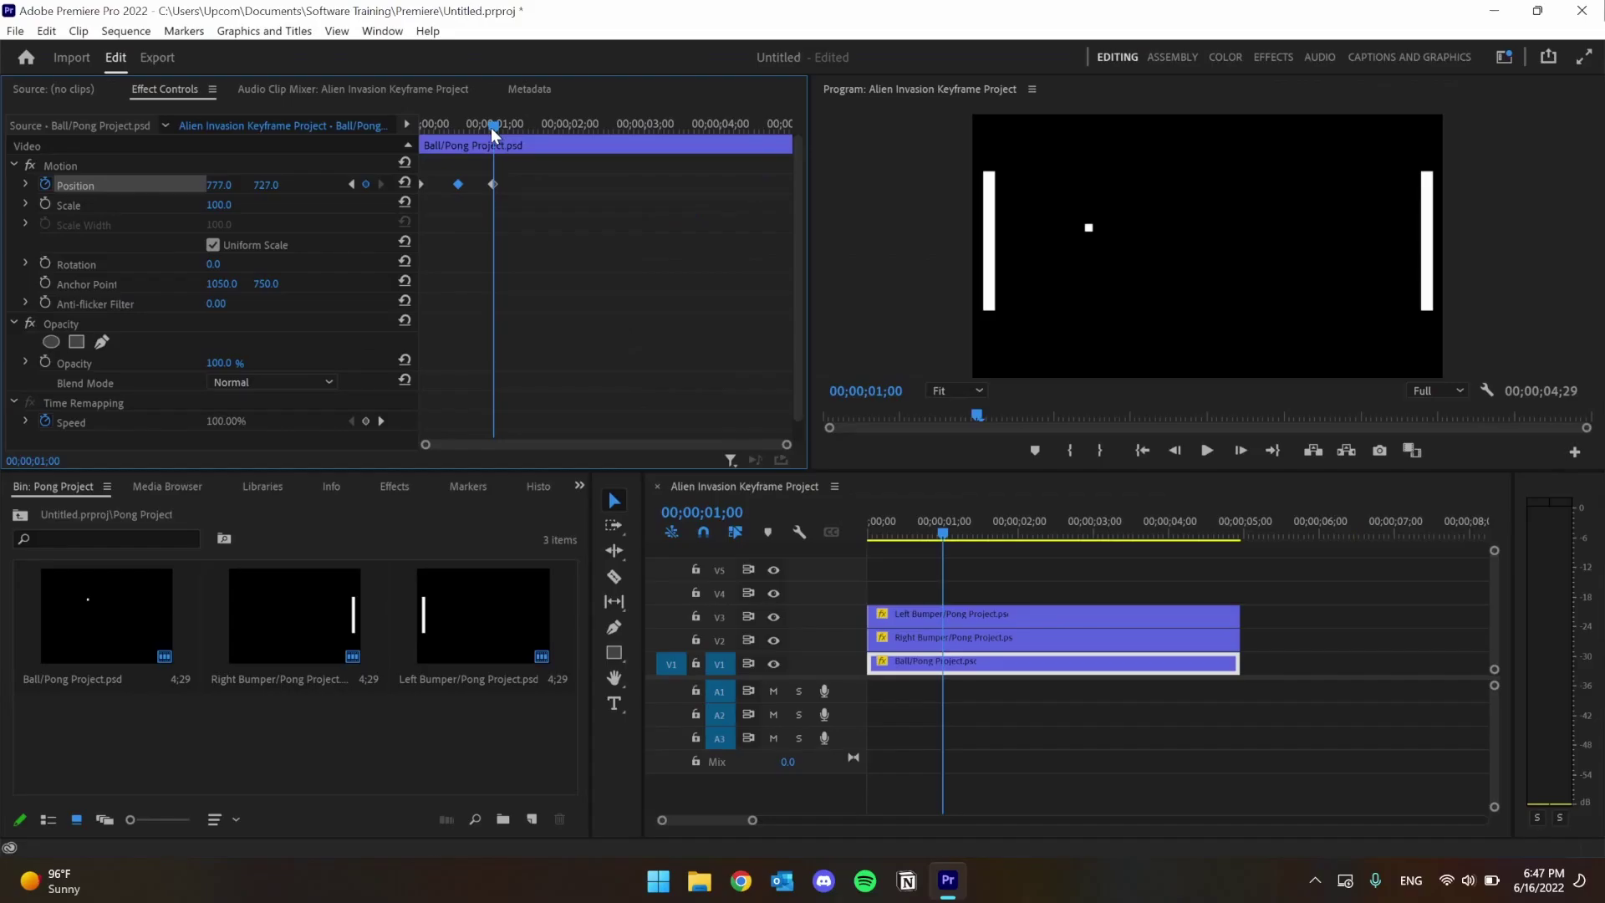
# Step through the Position keyframes to confirm the ball holds still after 16 frames.
pyautogui.moveTo(735, 129); pyautogui.dragTo(683, 130)
pyautogui.moveTo(456, 132)
pyautogui.mouseDown()
pyautogui.moveTo(492, 130)
pyautogui.moveTo(470, 131)
pyautogui.mouseUp()
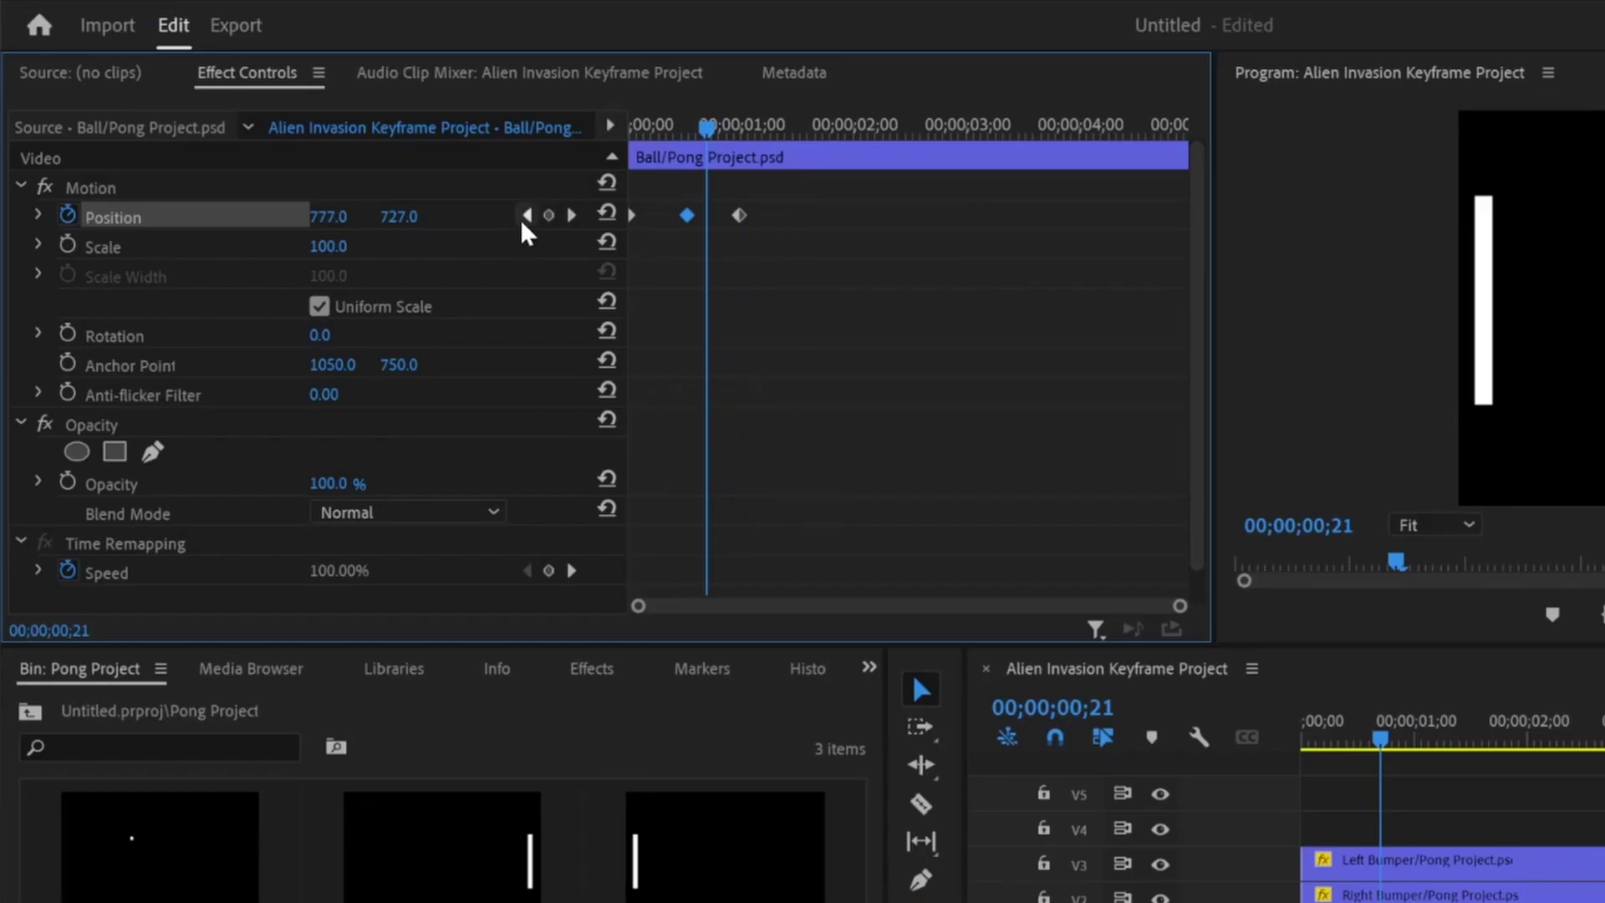
pyautogui.click(524, 217)
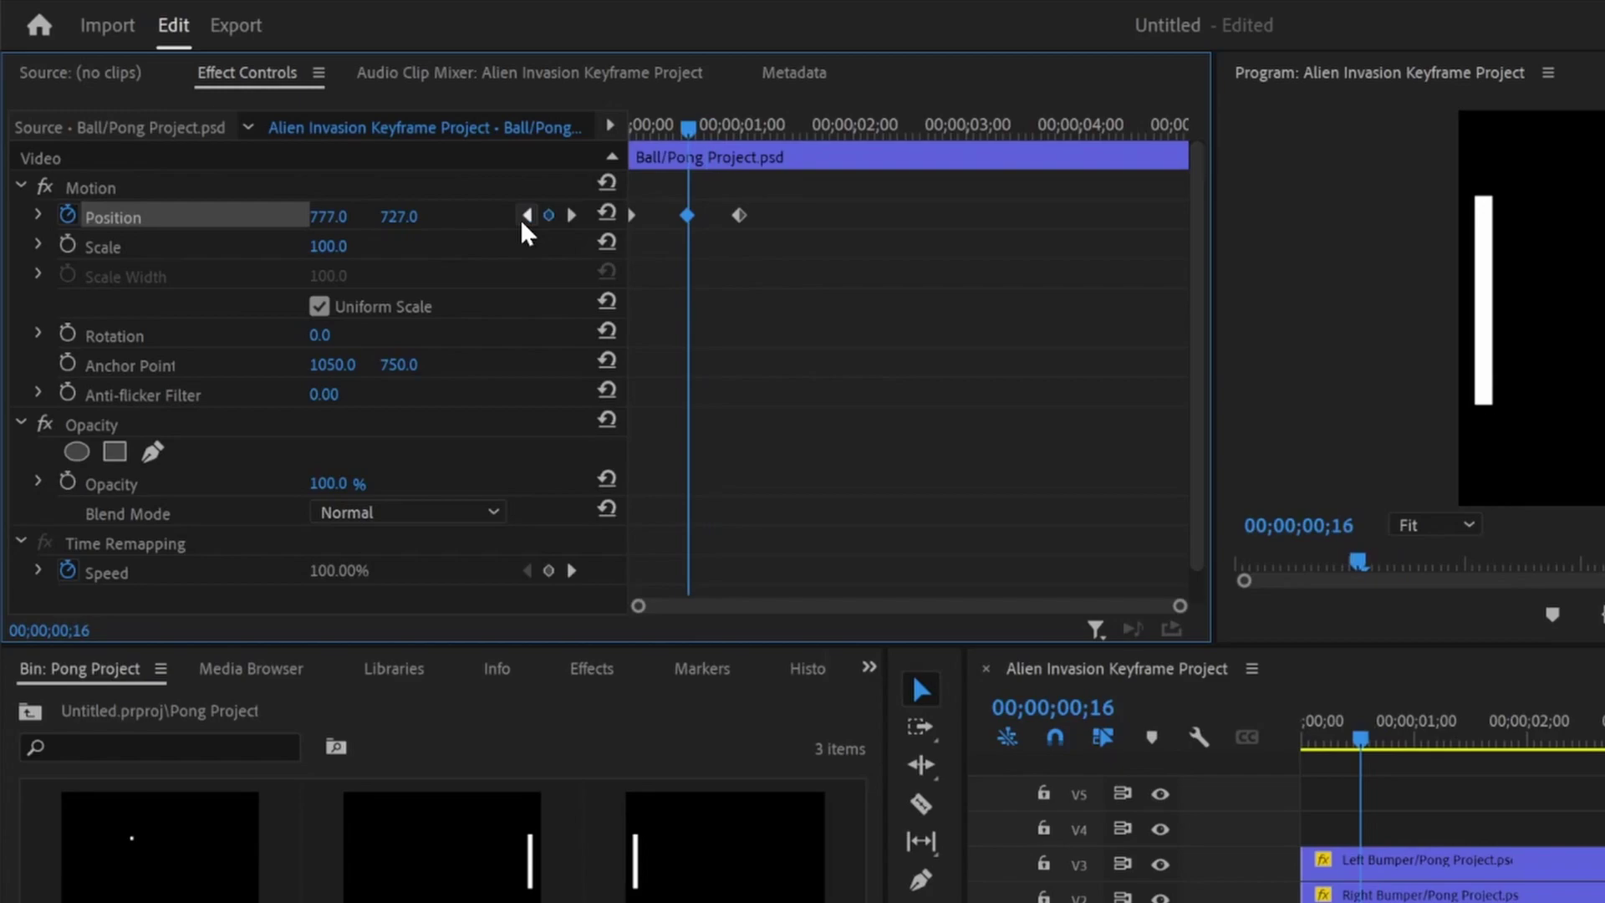
pyautogui.click(524, 218)
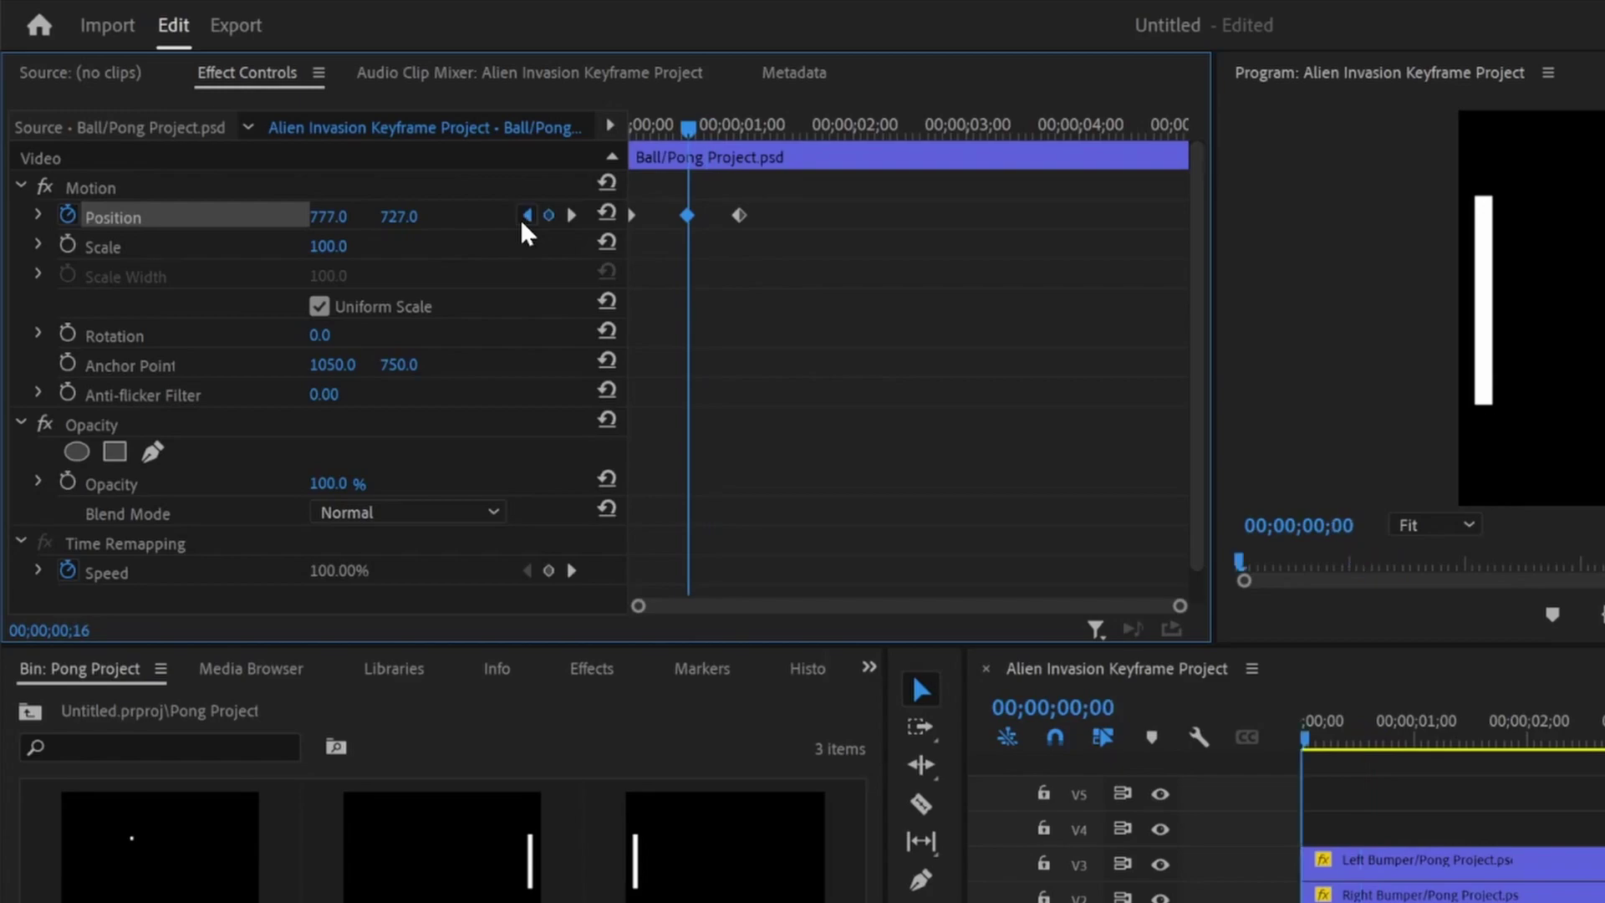
pyautogui.click(571, 214)
pyautogui.click(572, 214)
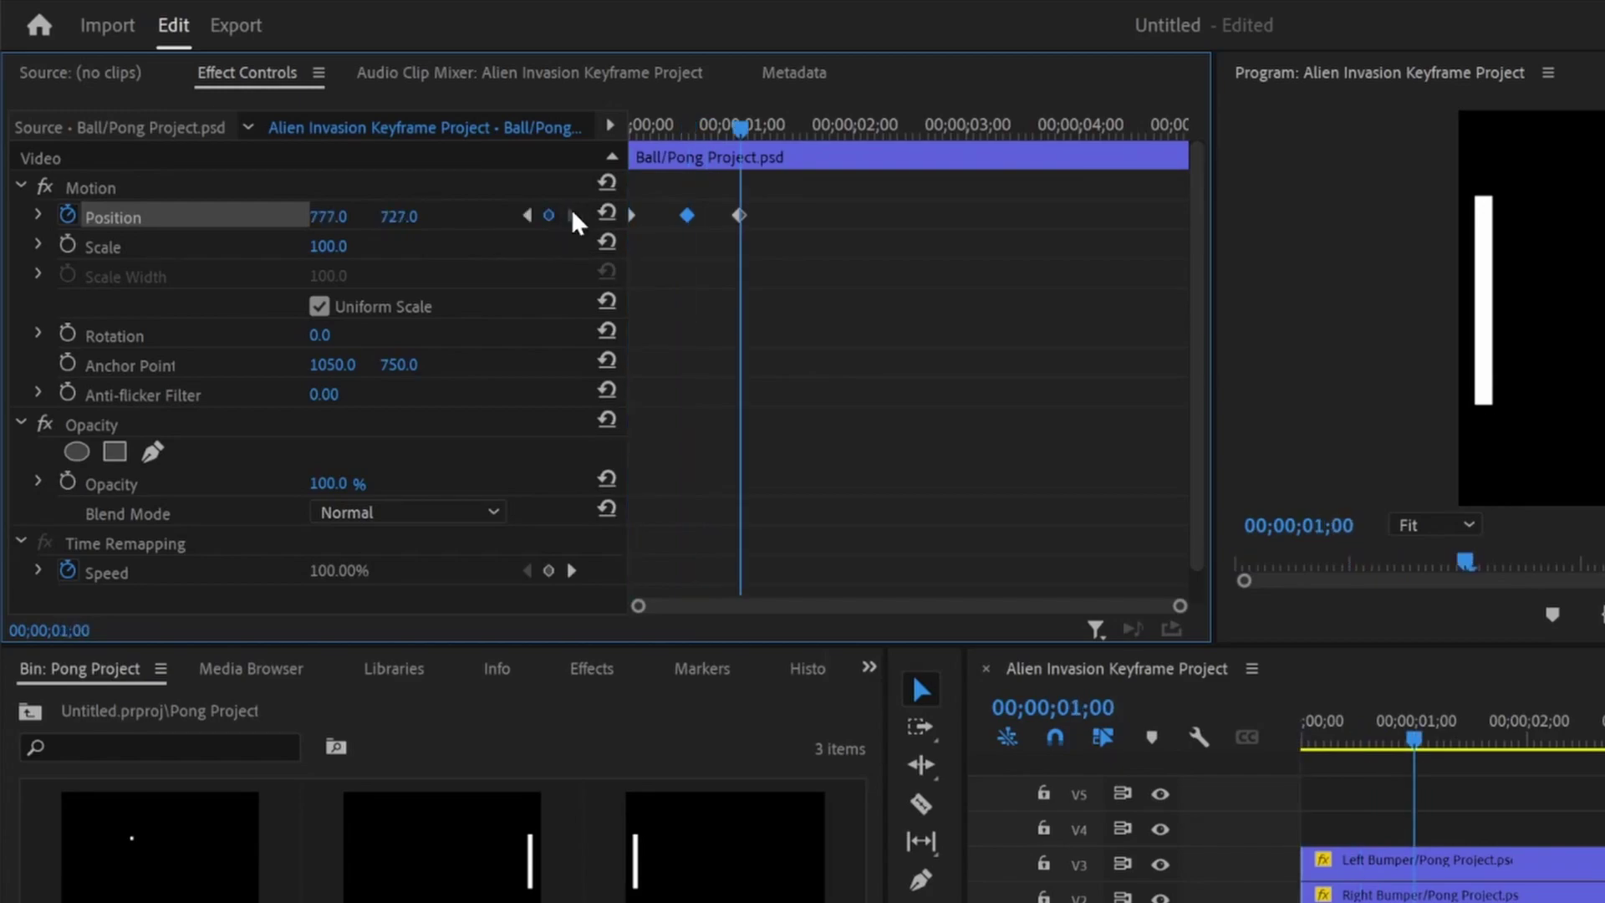
pyautogui.click(526, 216)
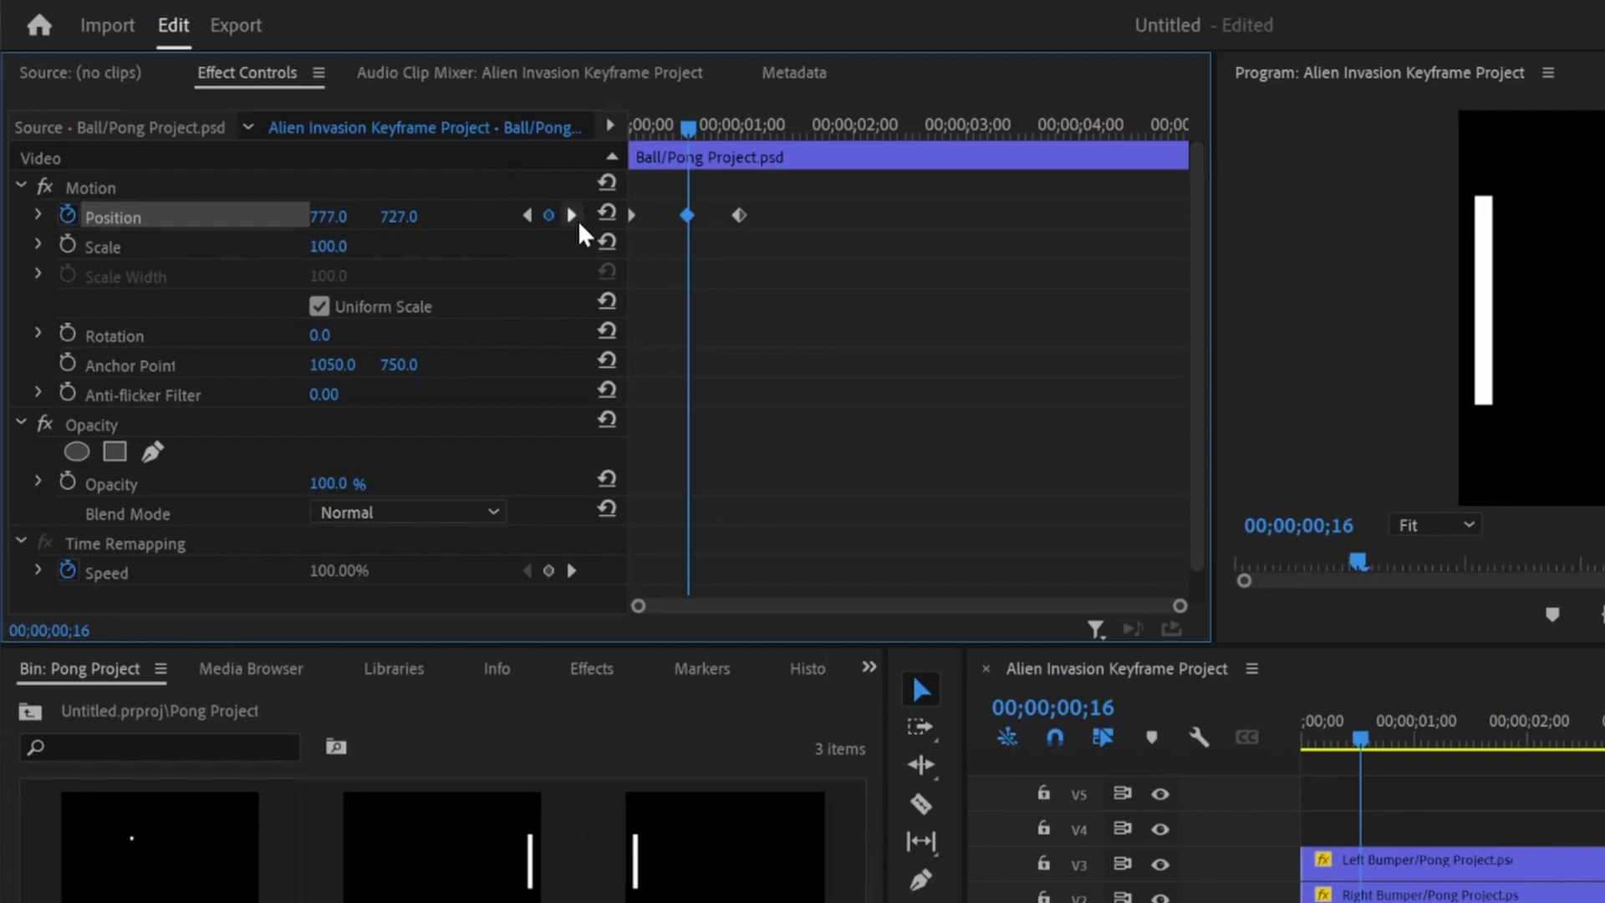
# Add later ball Position keyframes, including X 922 and a point near the top edge.
pyautogui.click(1096, 135)
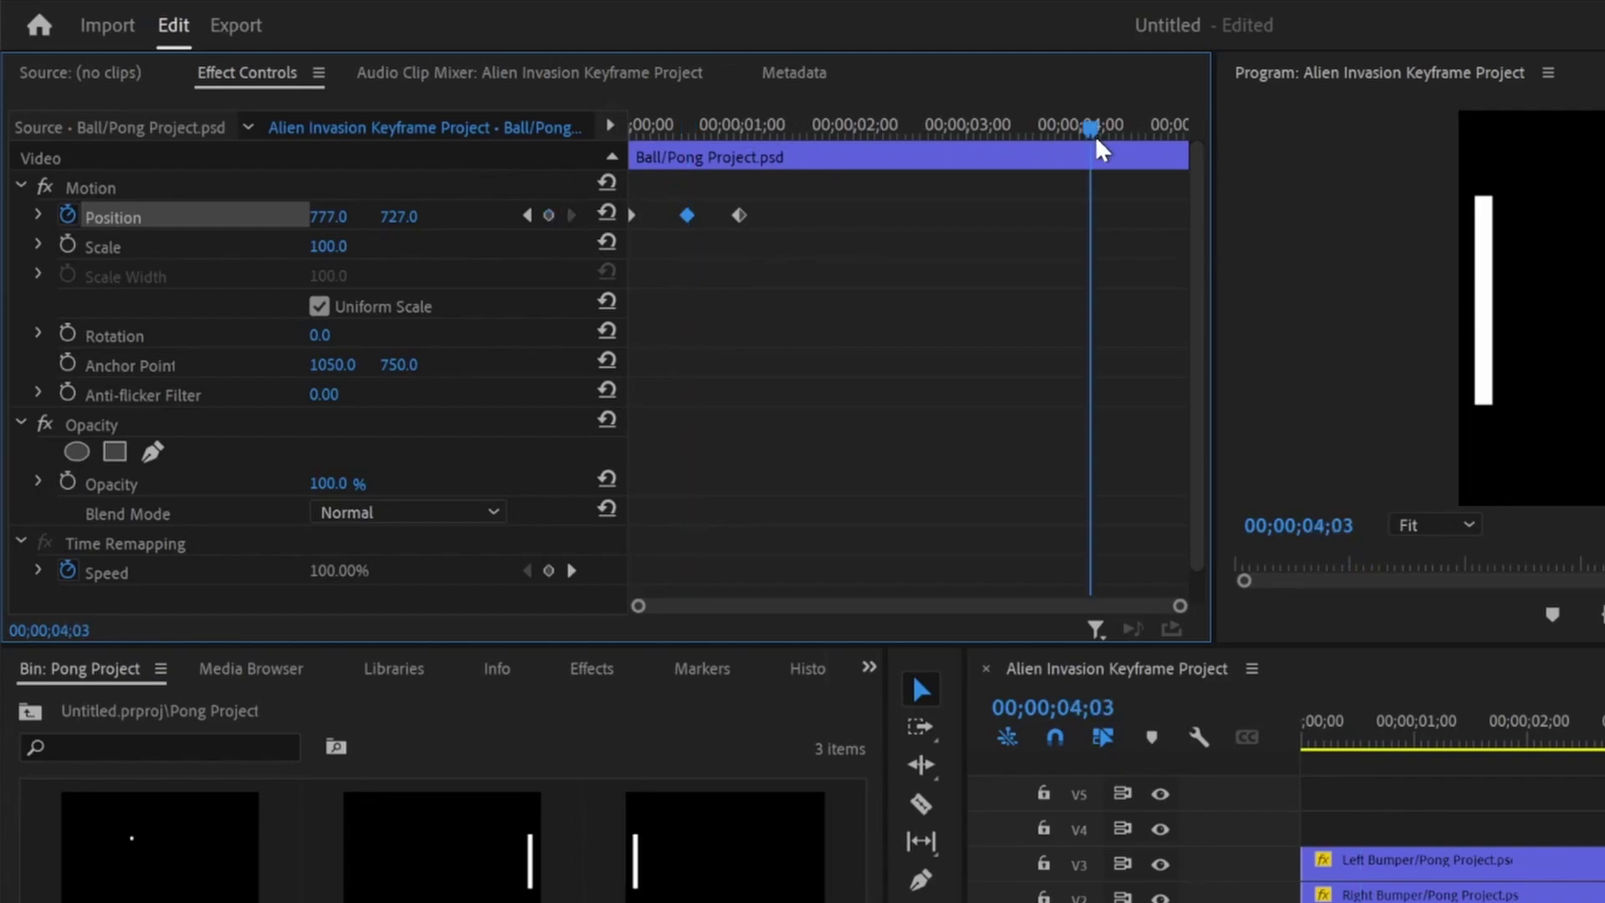
pyautogui.click(687, 214)
pyautogui.moveTo(326, 221); pyautogui.dragTo(426, 221)
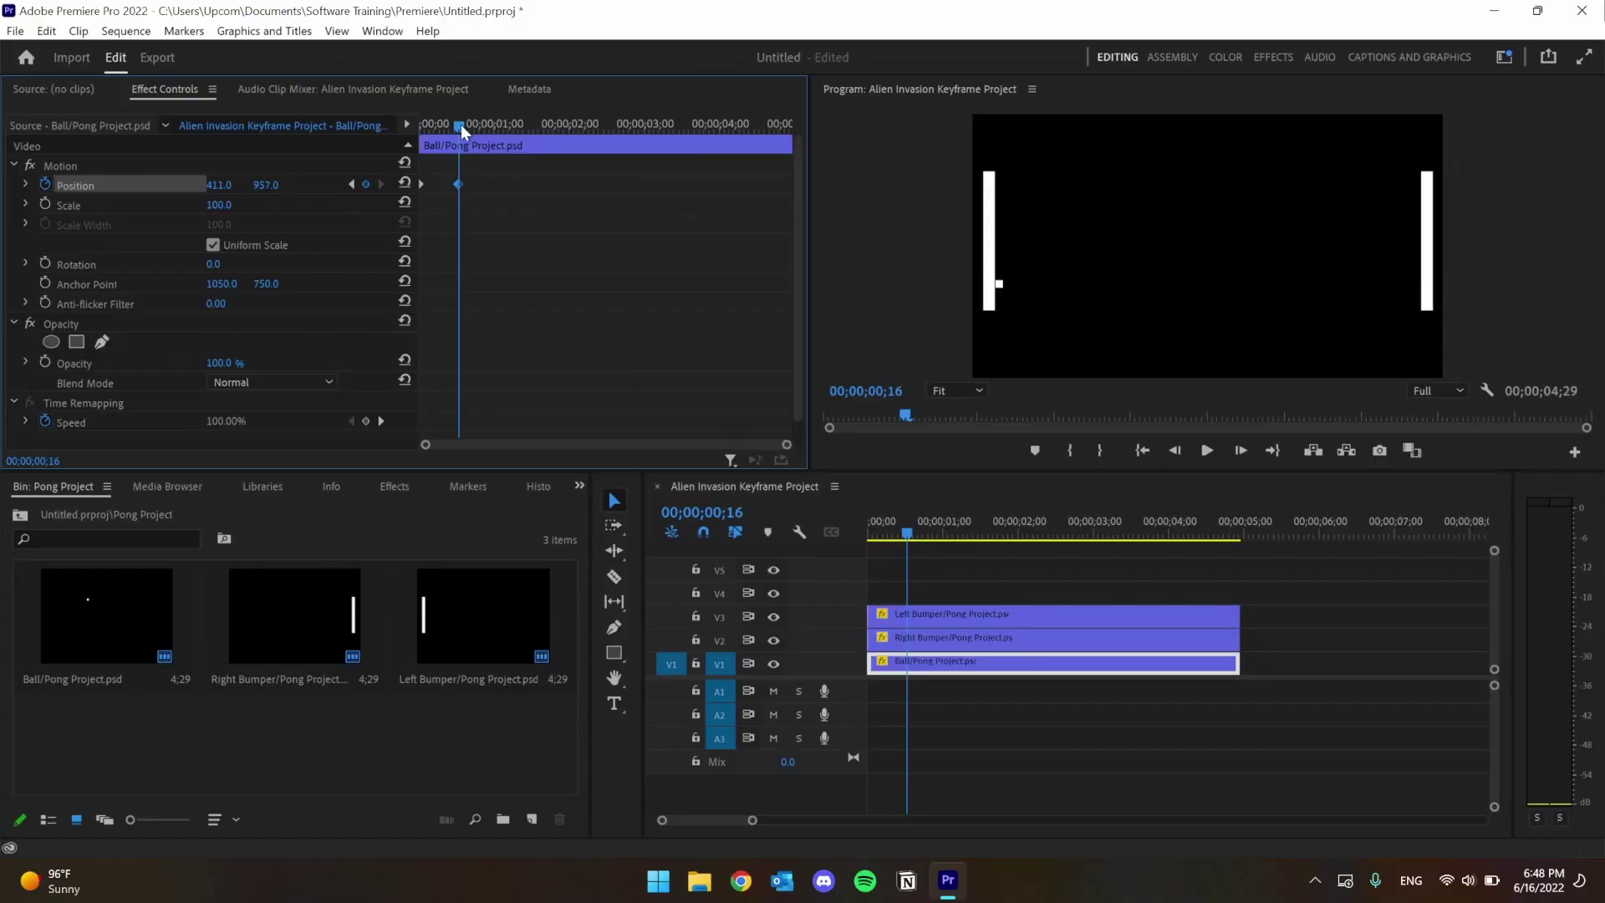
pyautogui.moveTo(459, 124); pyautogui.dragTo(553, 124)
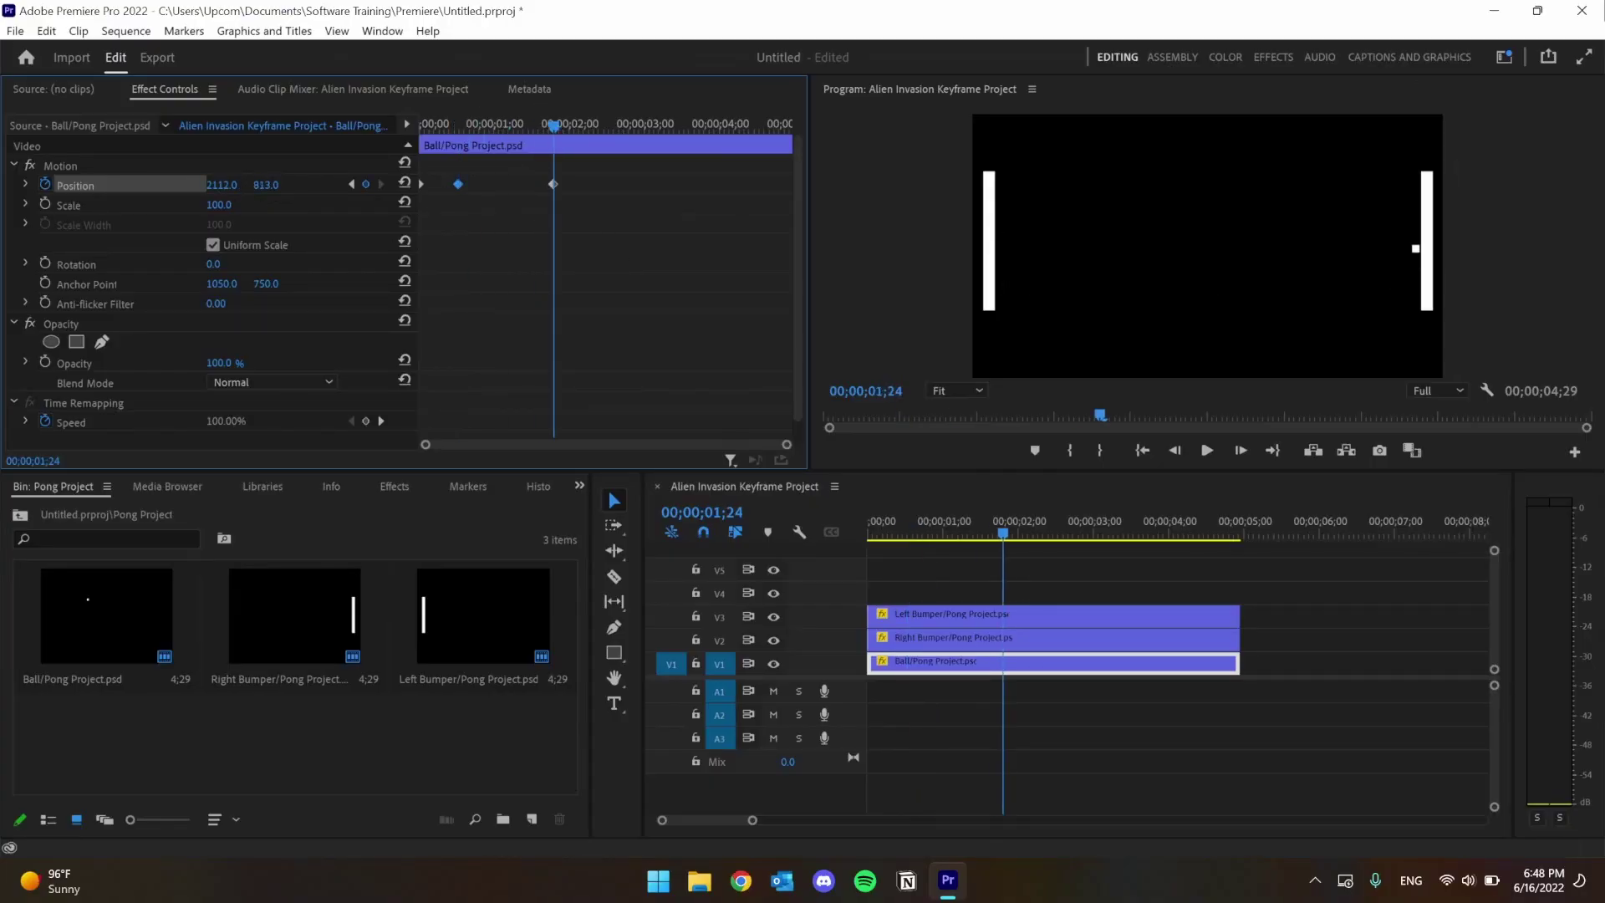
pyautogui.moveTo(667, 124); pyautogui.dragTo(643, 123)
pyautogui.moveTo(1415, 248); pyautogui.dragTo(1244, 120)
pyautogui.click(712, 123)
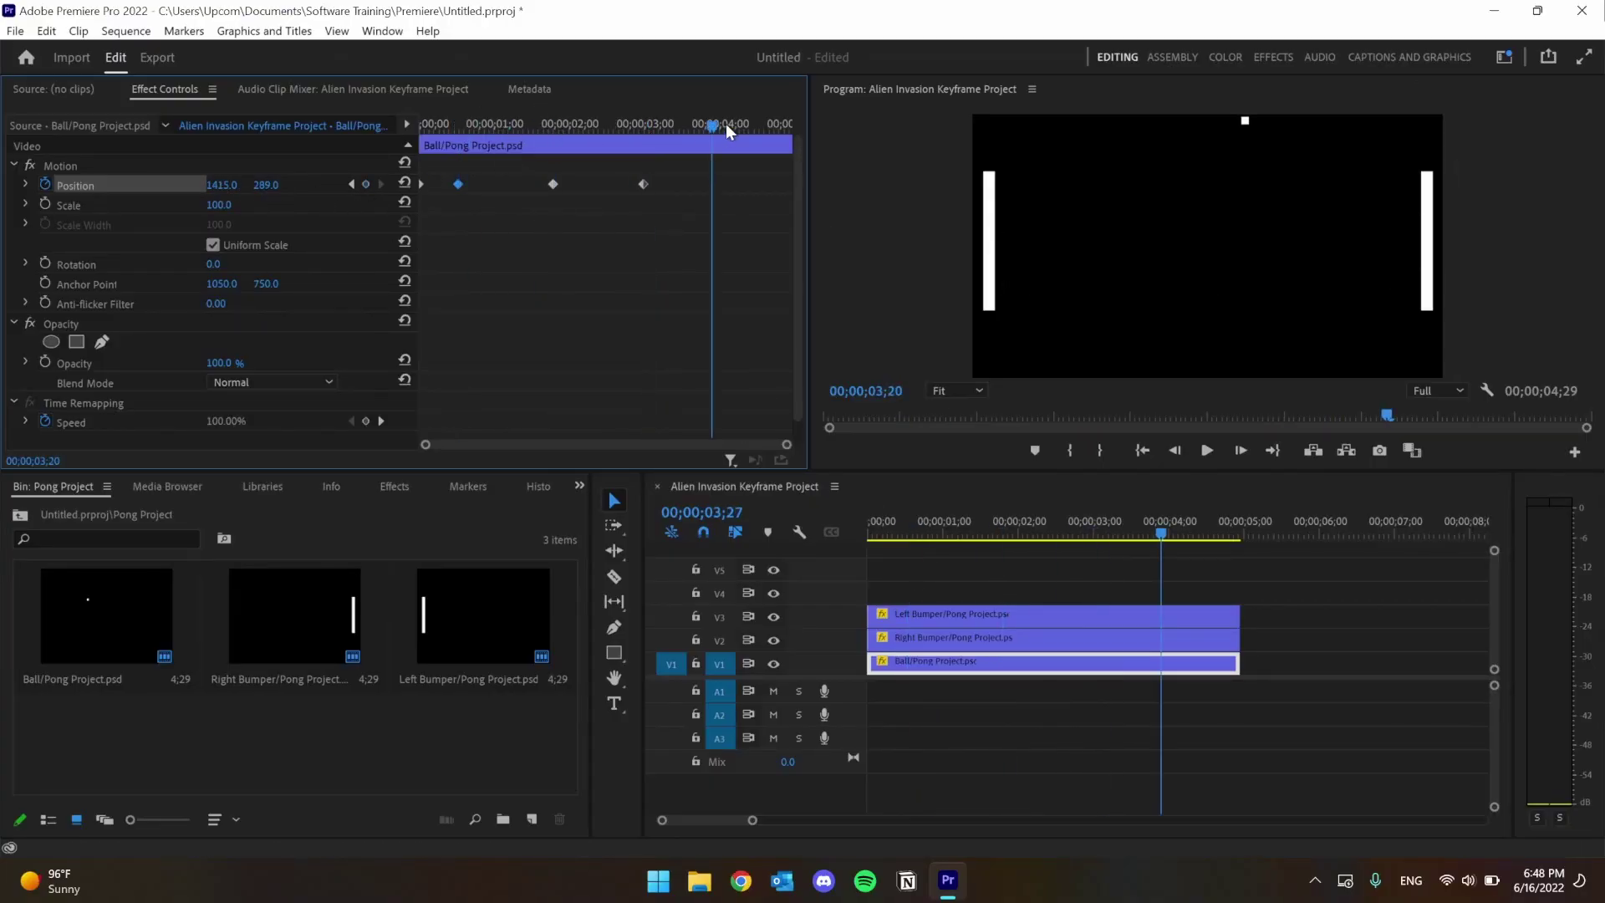
pyautogui.moveTo(725, 124); pyautogui.dragTo(734, 124)
pyautogui.moveTo(1245, 121); pyautogui.dragTo(1007, 329)
pyautogui.press('Home')
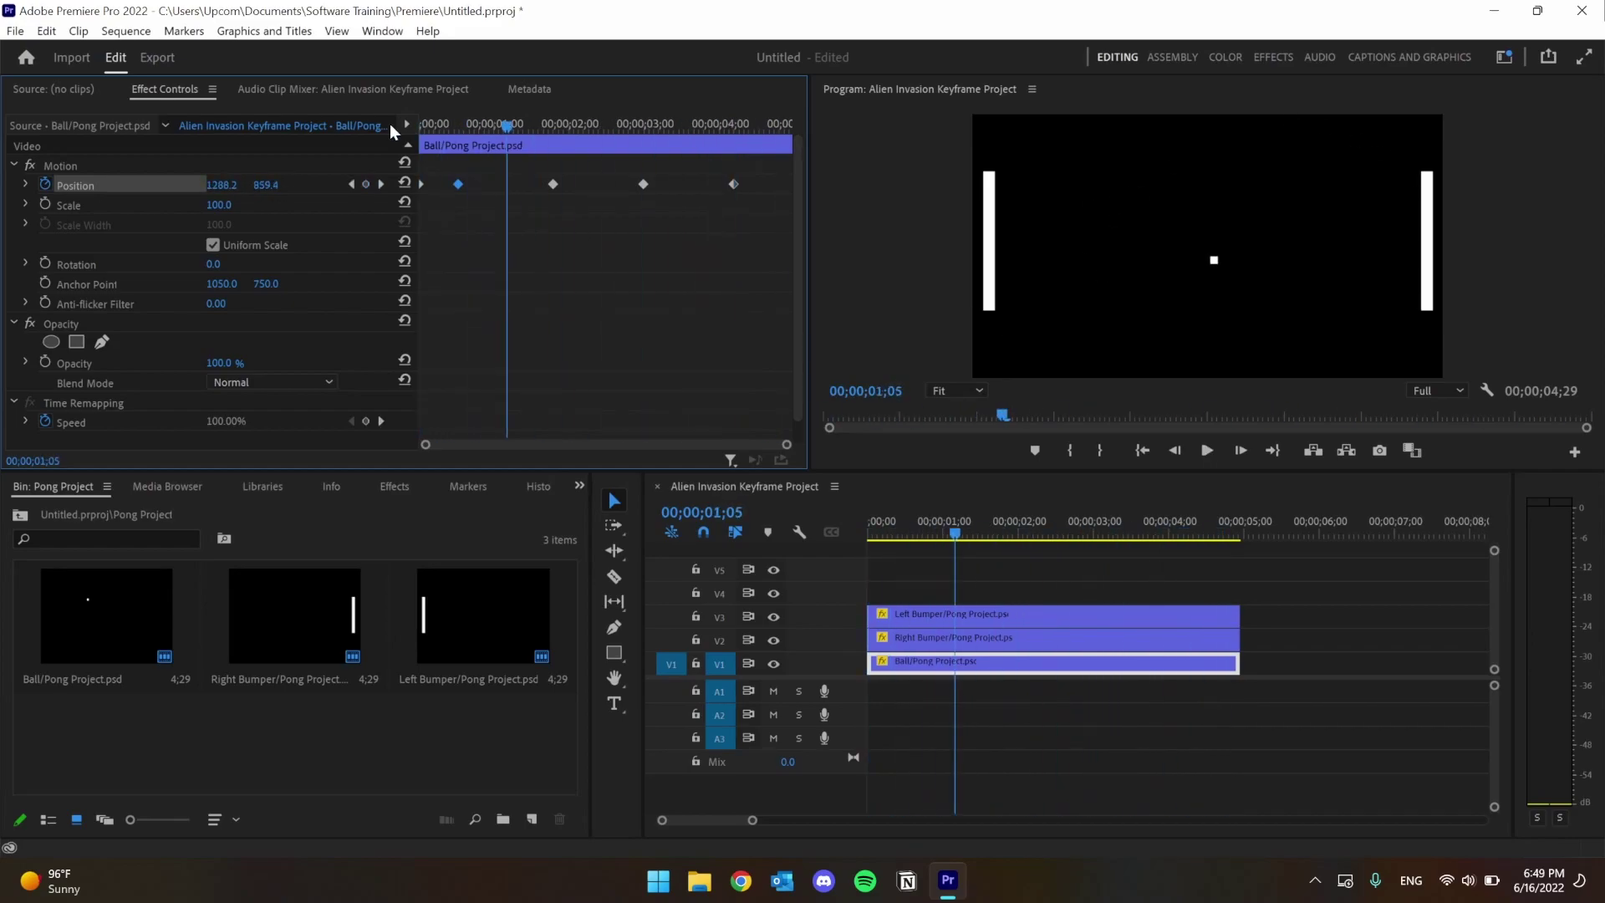
# Keyframe the left and right paddles' Position at several times so they move up and down.
pyautogui.click(919, 615)
pyautogui.moveTo(435, 123); pyautogui.dragTo(451, 124)
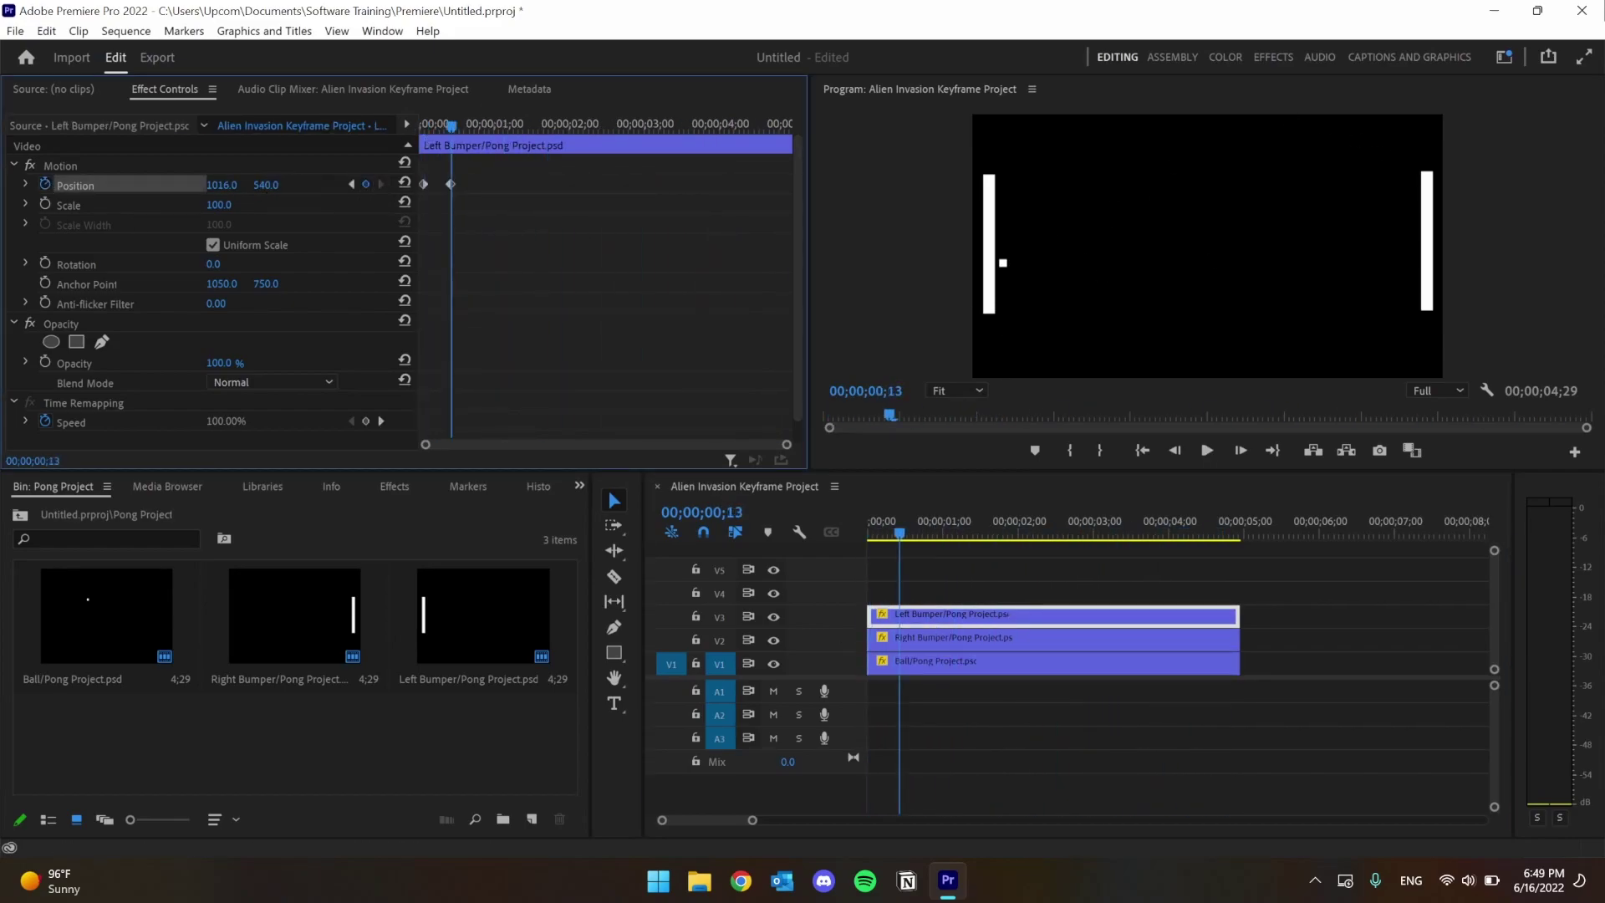
pyautogui.click(632, 124)
pyautogui.click(351, 184)
pyautogui.click(673, 124)
pyautogui.click(711, 124)
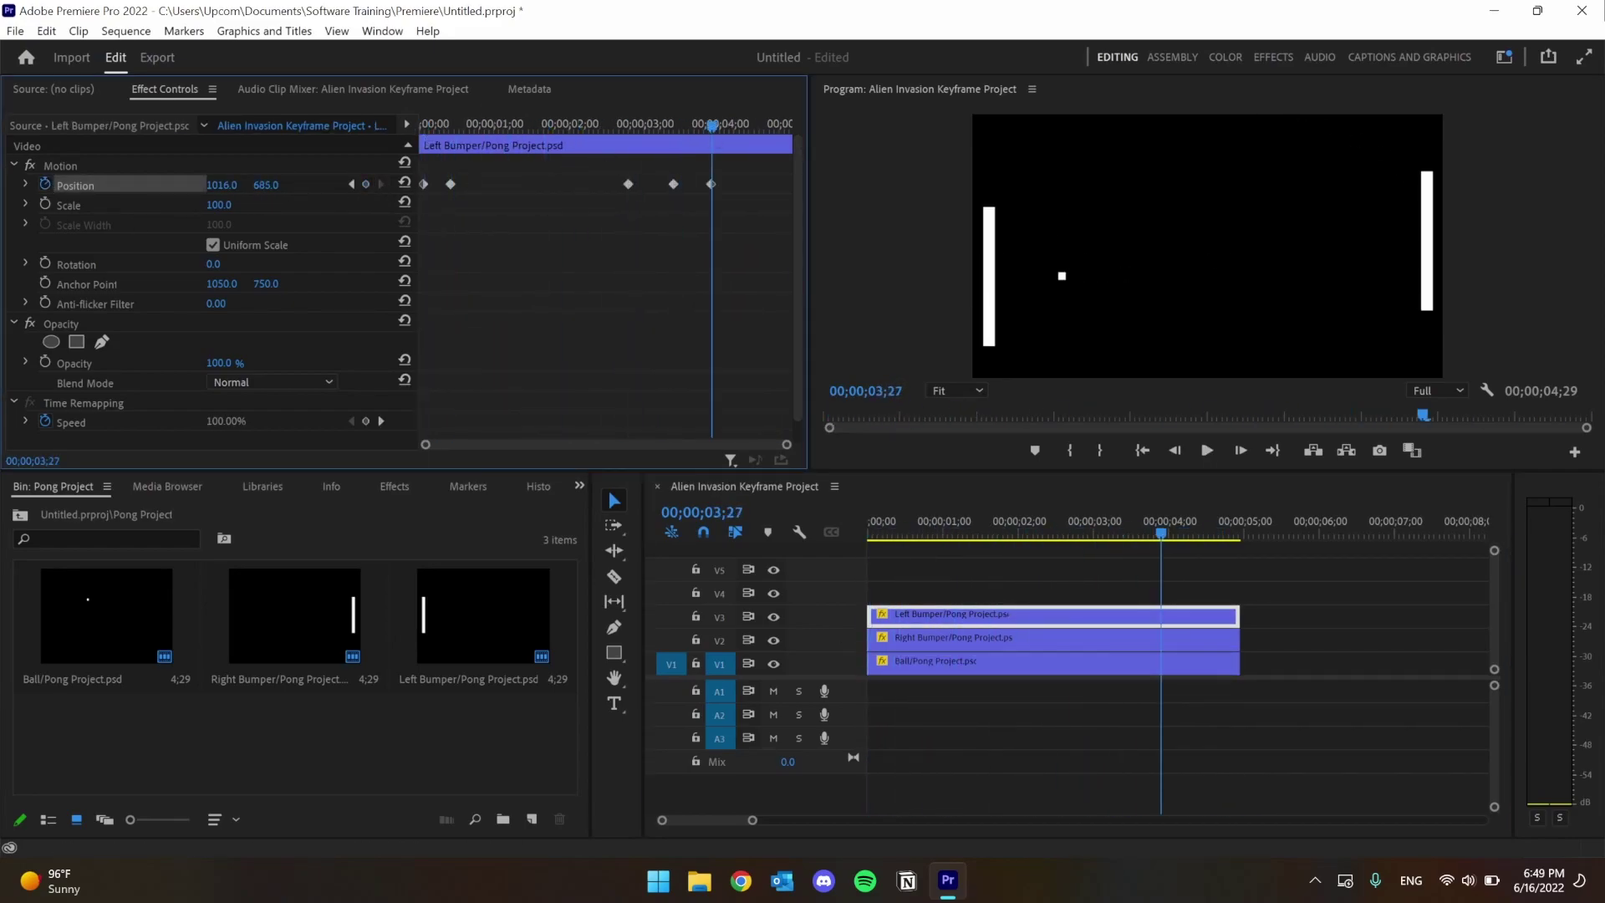
pyautogui.moveTo(712, 124); pyautogui.dragTo(761, 124)
pyautogui.click(920, 638)
pyautogui.moveTo(429, 124); pyautogui.dragTo(520, 134)
pyautogui.press('space')
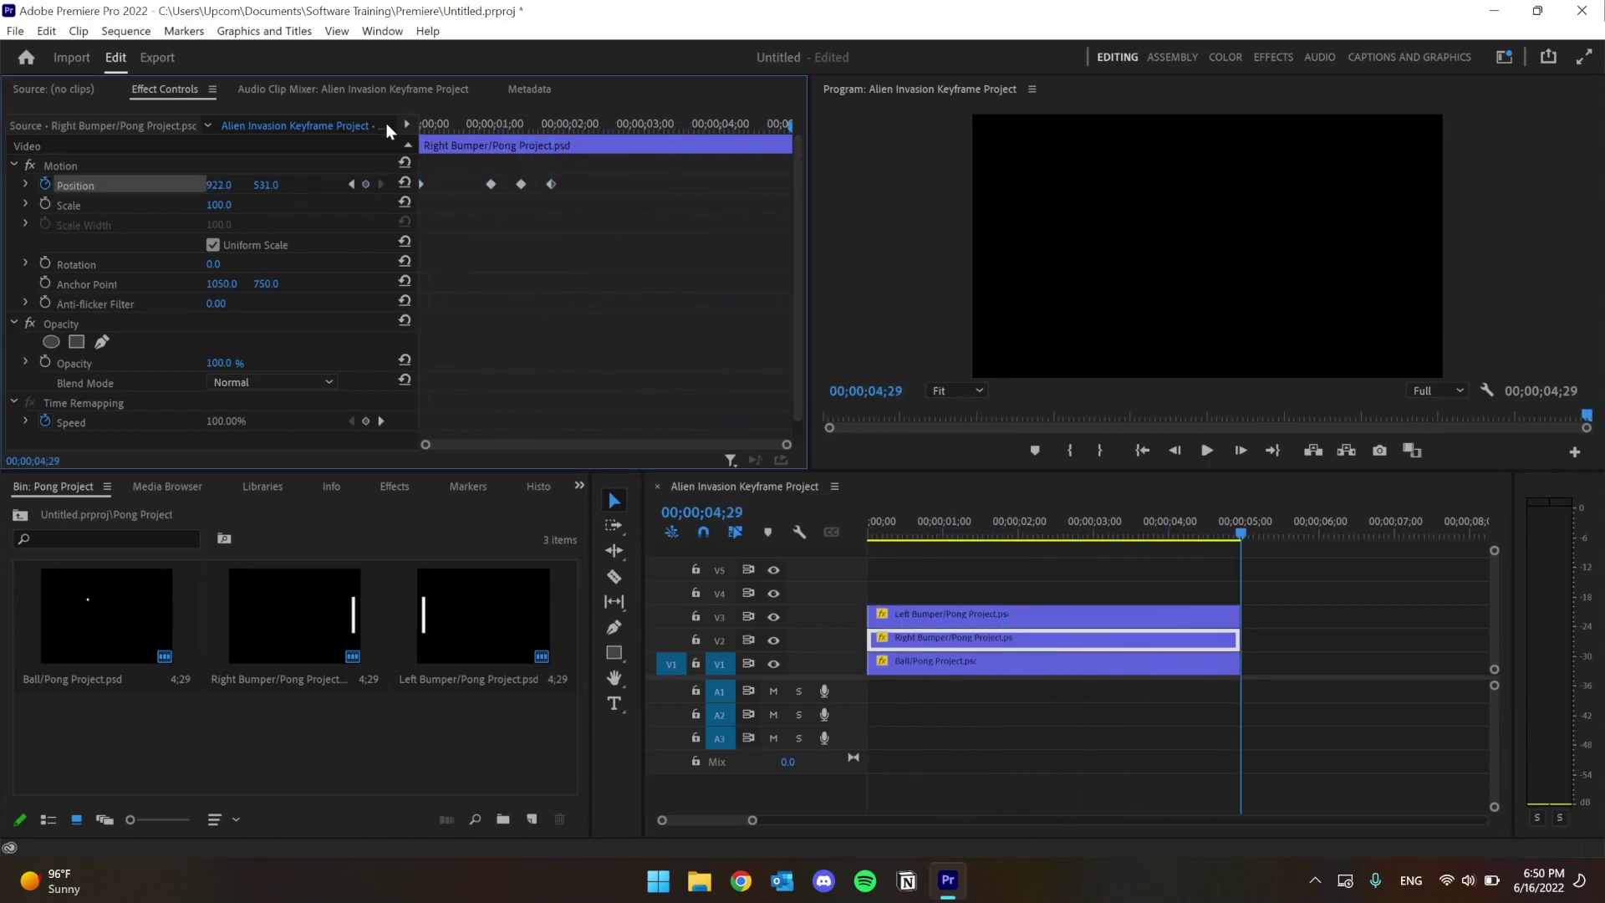
pyautogui.click(871, 528)
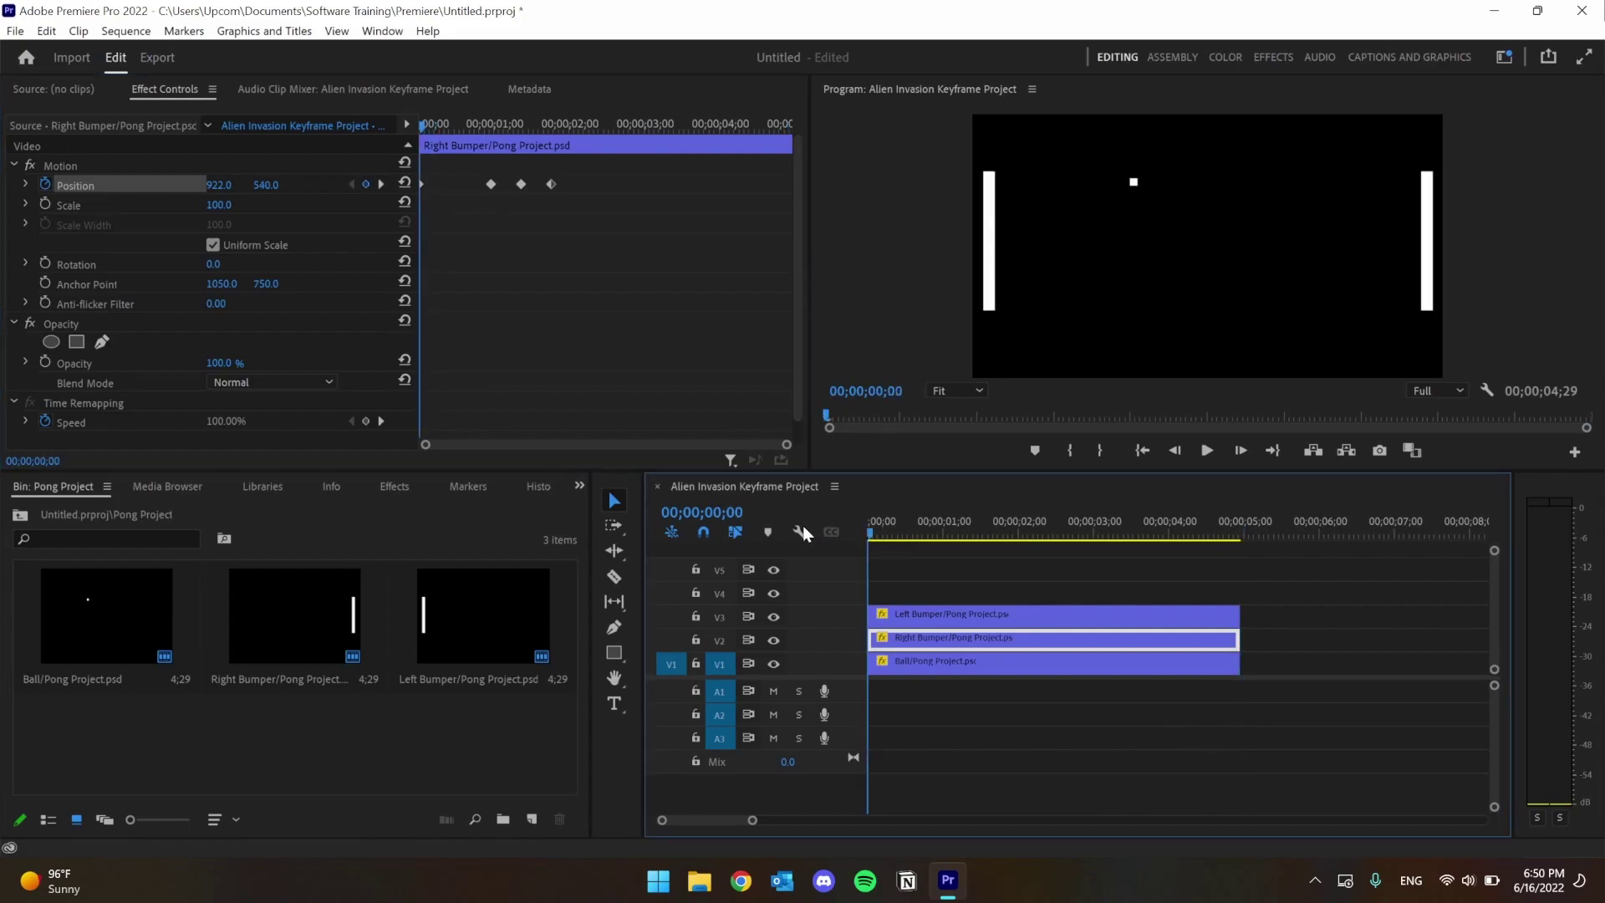
pyautogui.press('space')
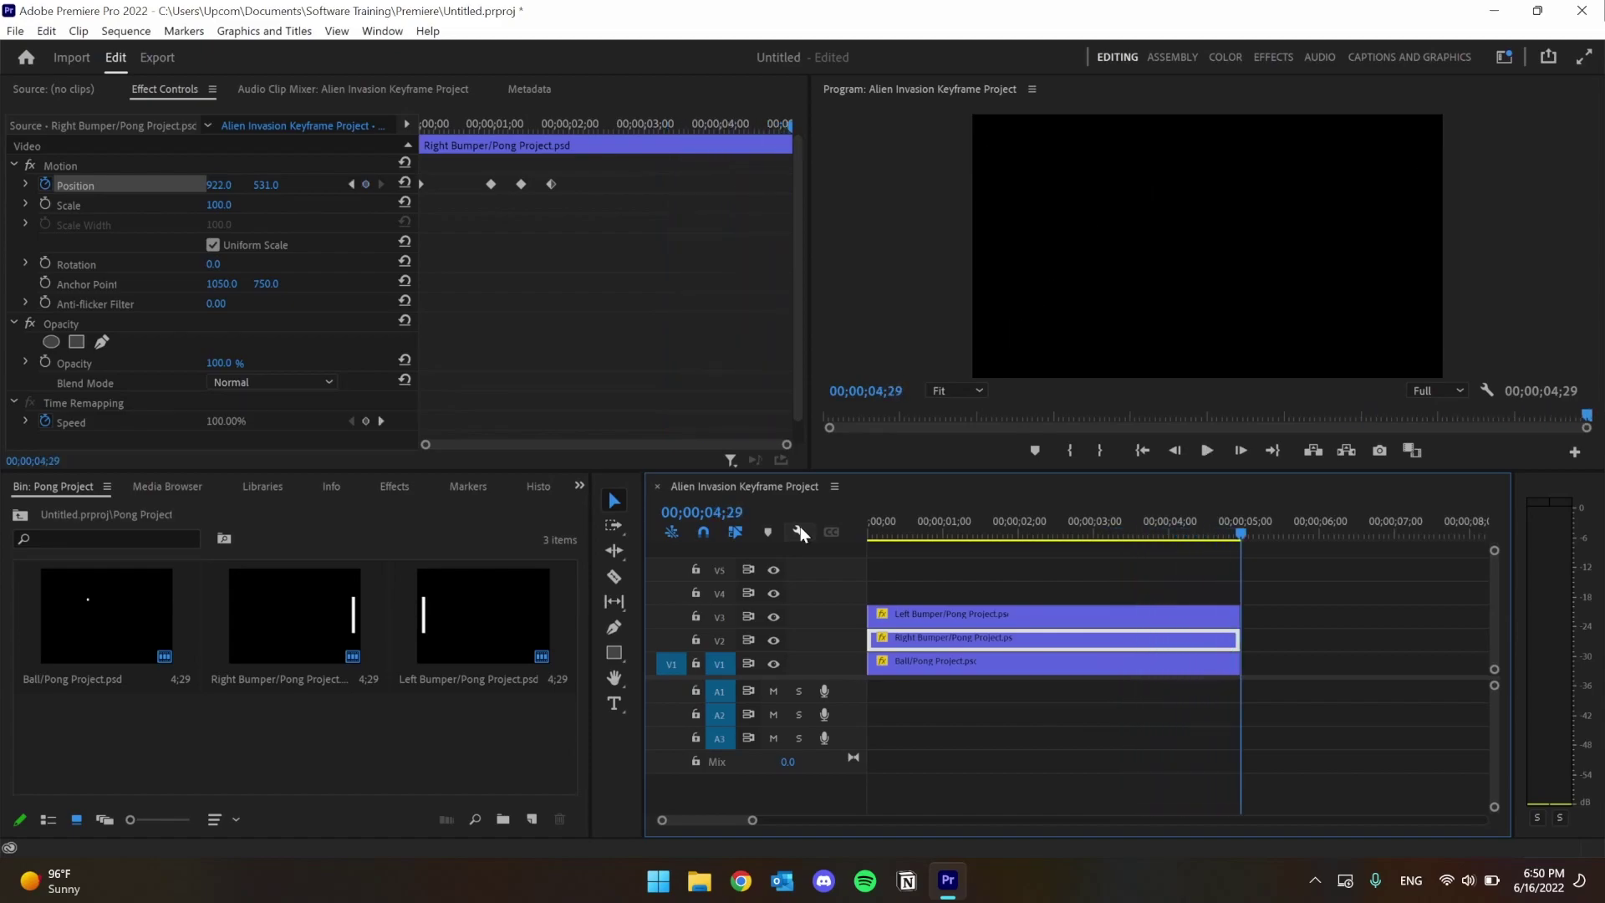
# Switch the Ball clip's Position keyframes to Linear spatial interpolation.
pyautogui.click(942, 660)
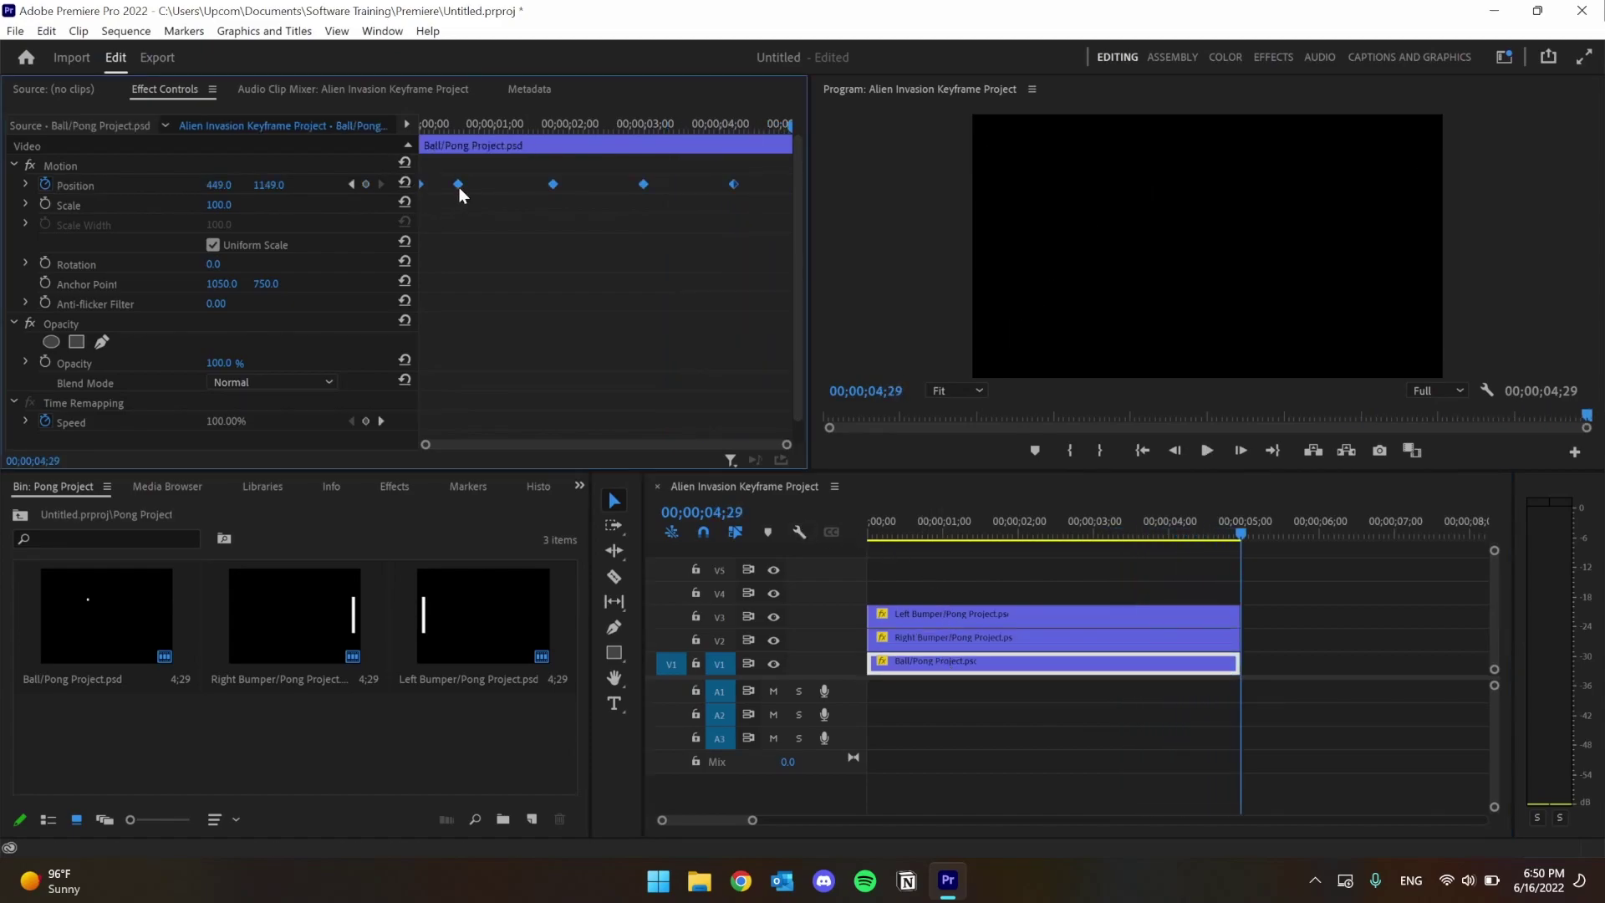
pyautogui.rightClick(459, 187)
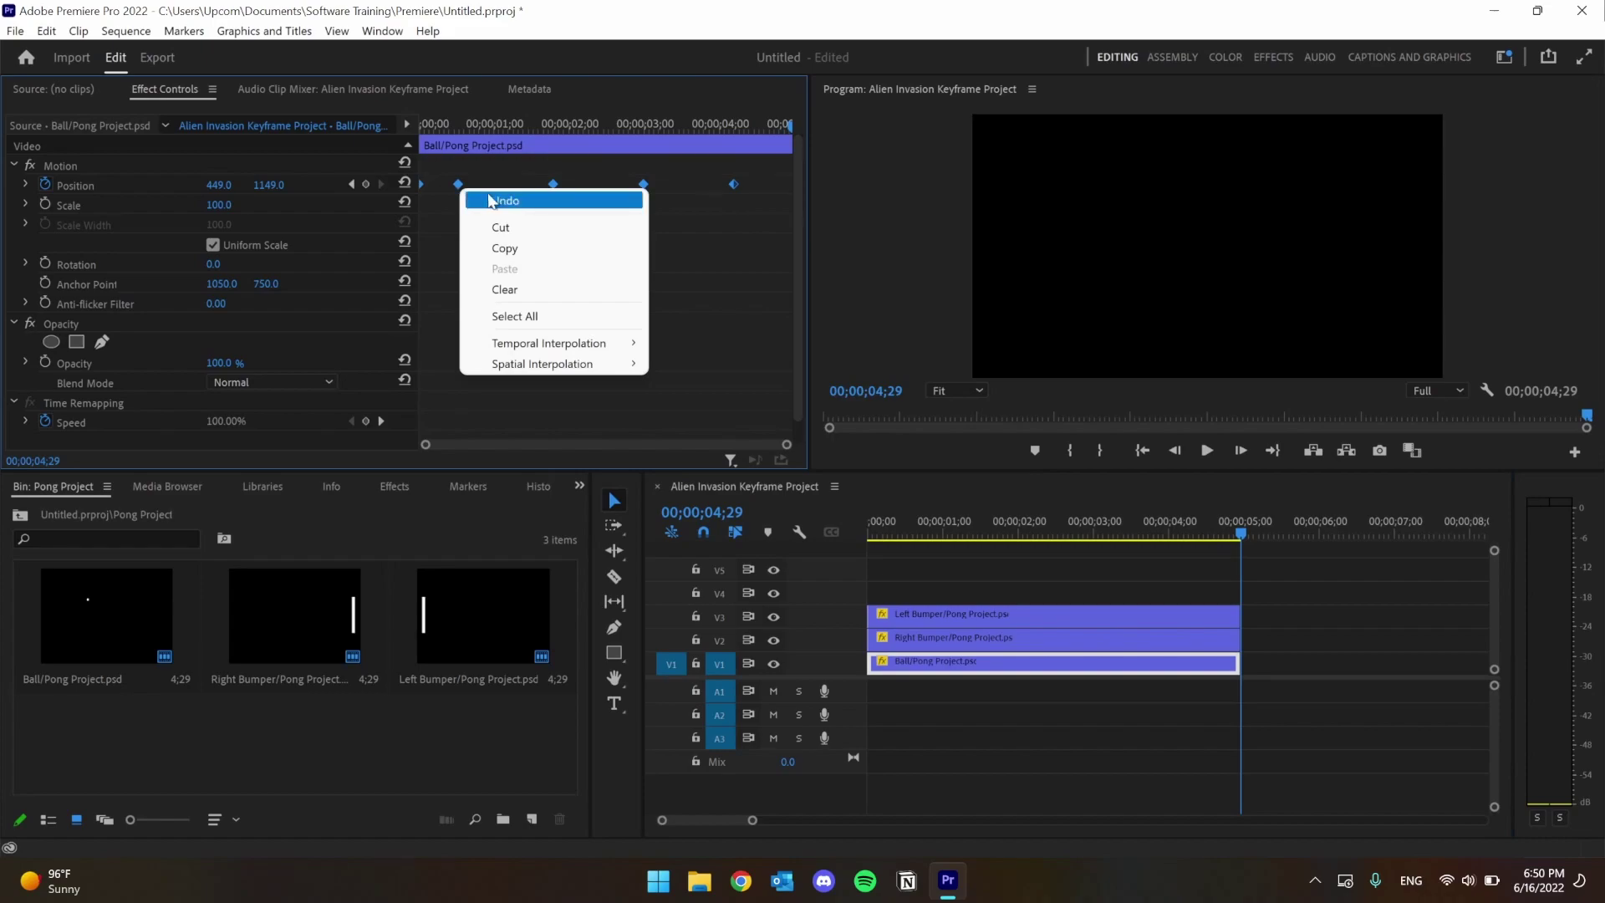
pyautogui.moveTo(619, 370)
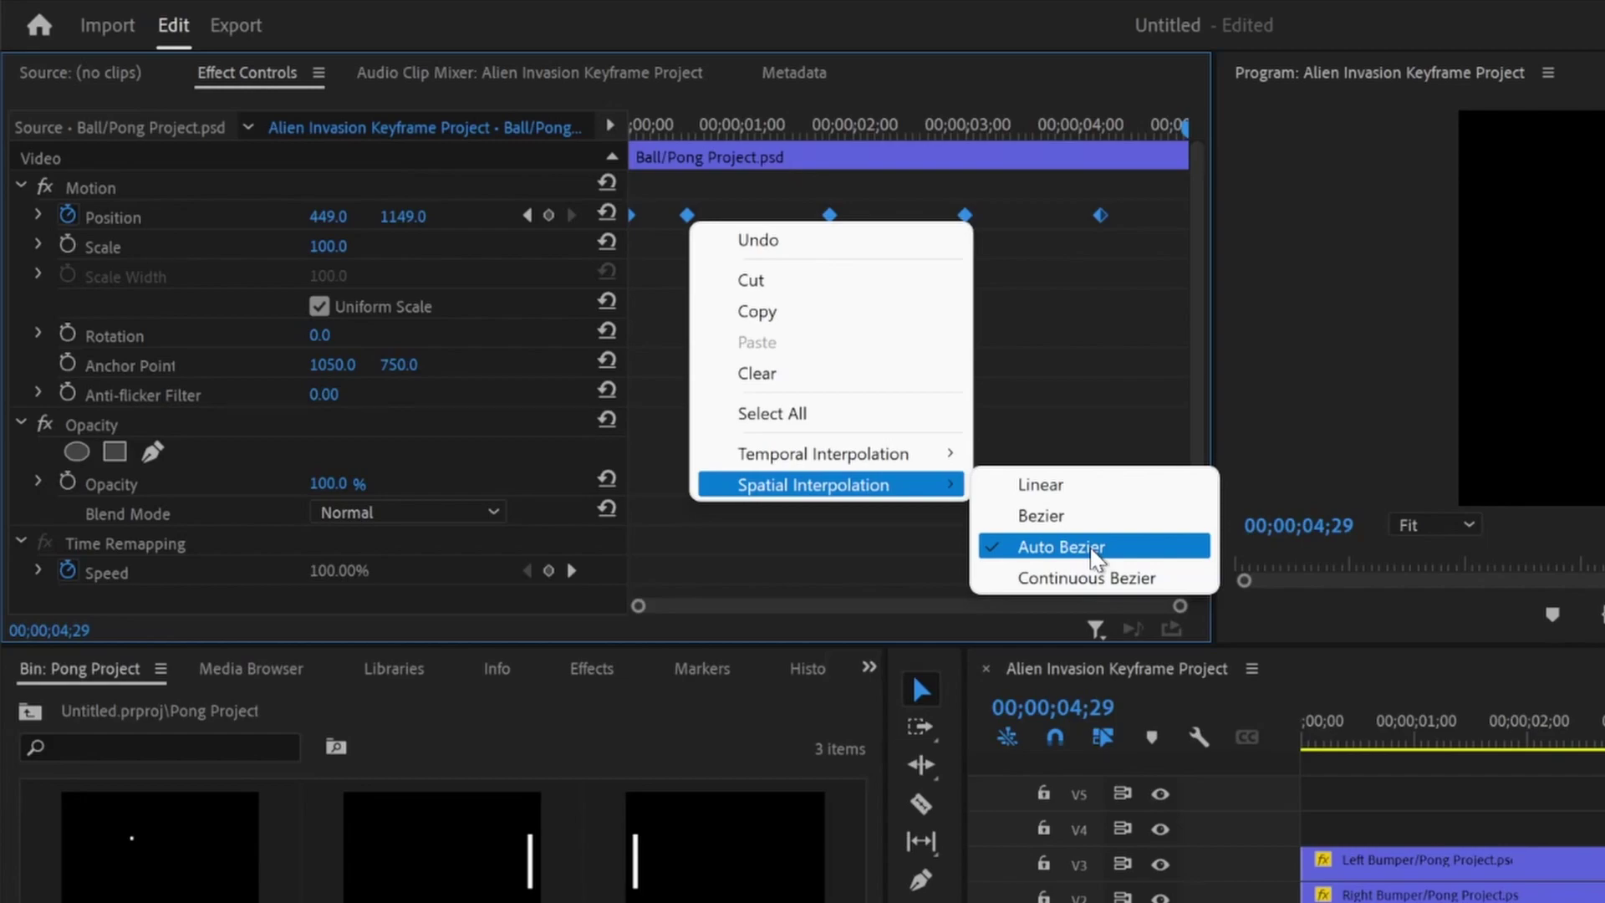
pyautogui.click(1080, 495)
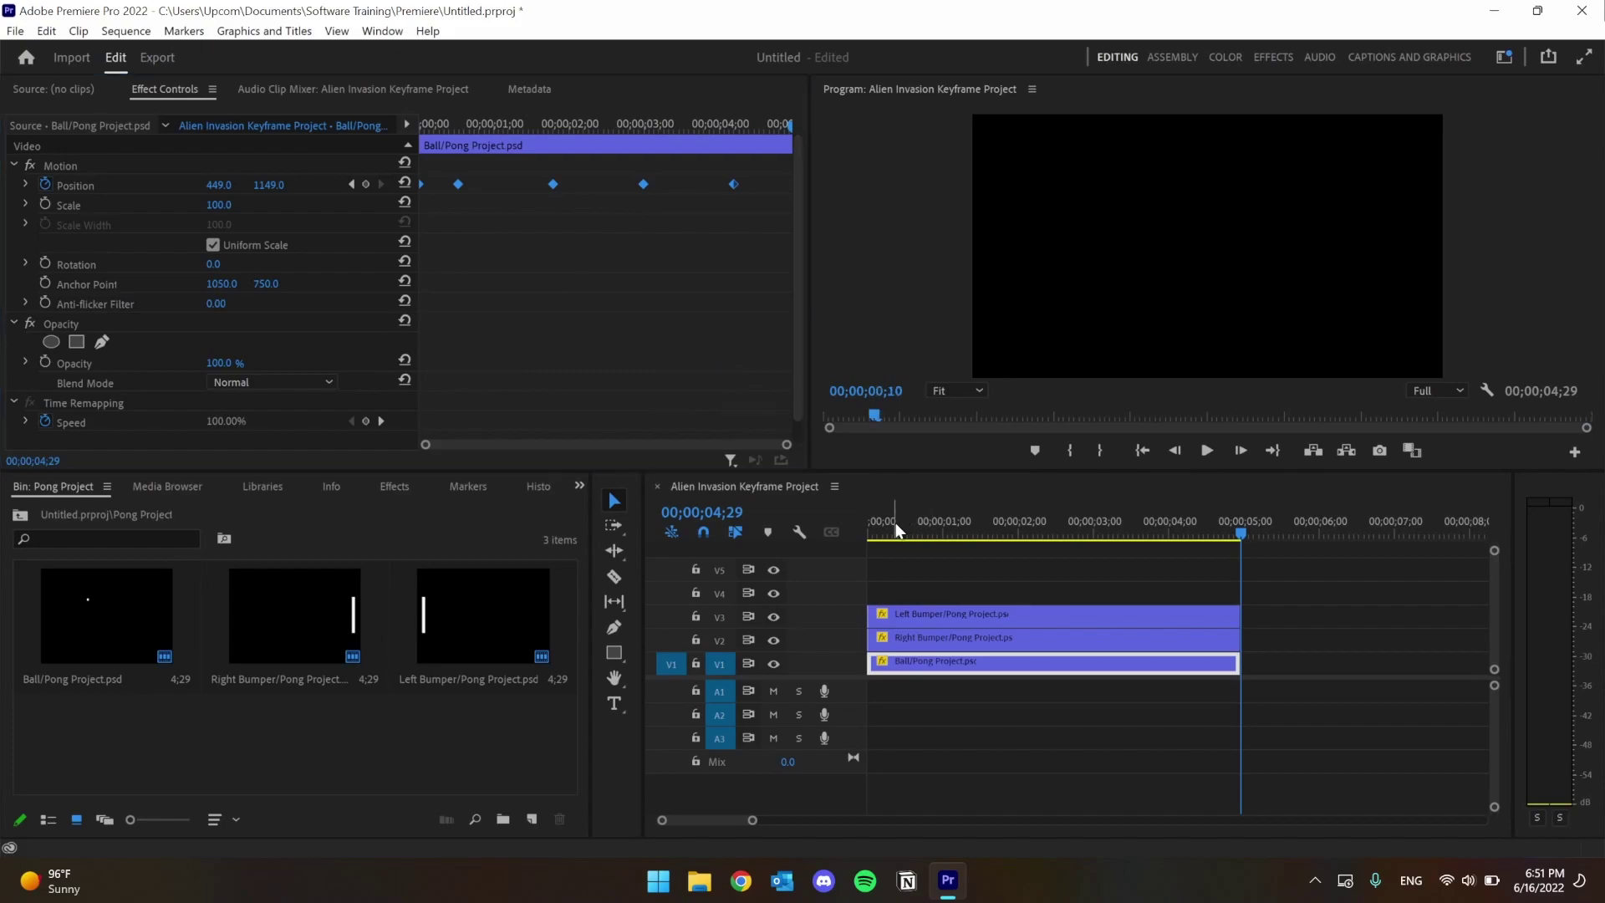
# Play the ball animation from the start to check the straight-line bounce.
pyautogui.click(873, 522)
pyautogui.press('space')
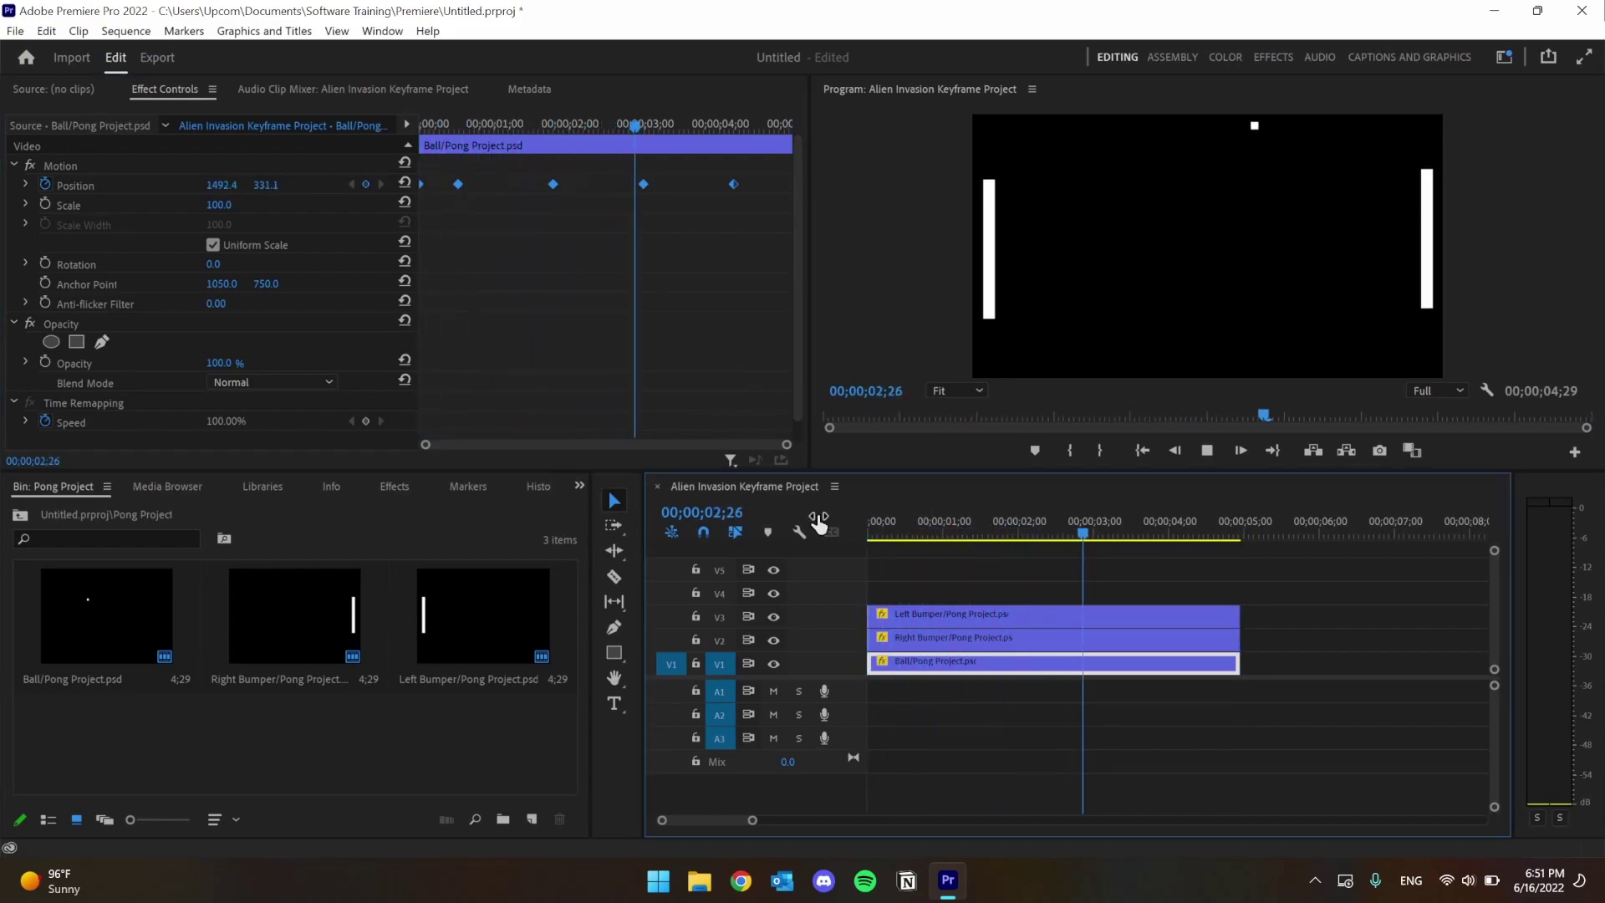
pyautogui.press('space')
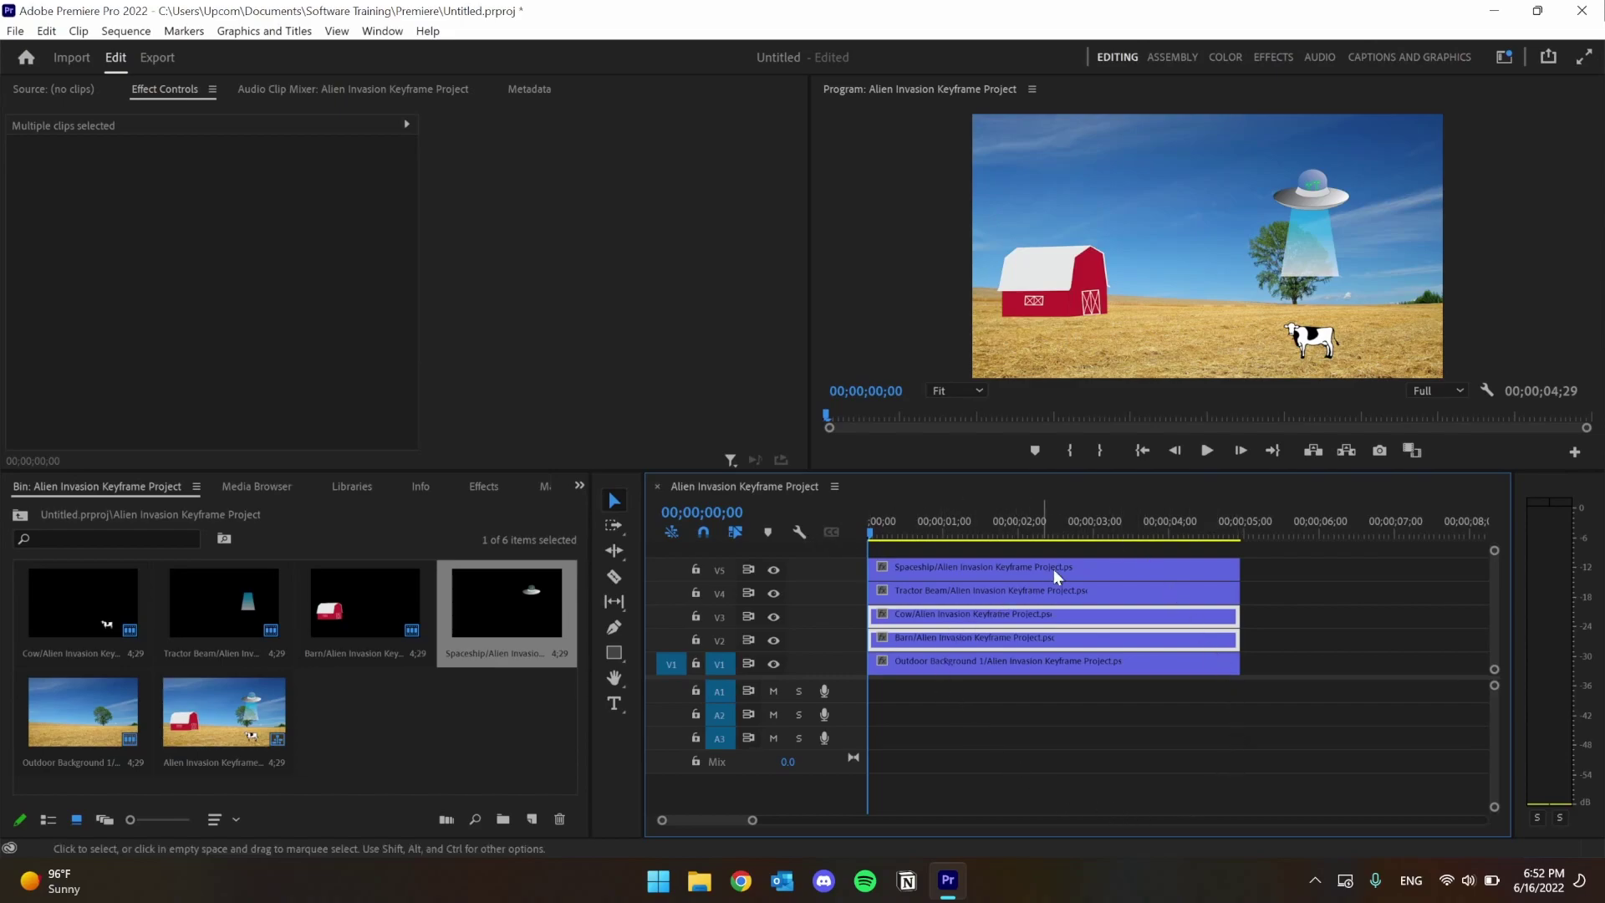
# Keyframe the Spaceship's Position and Scale so it flies in from the left.
pyautogui.click(1082, 665)
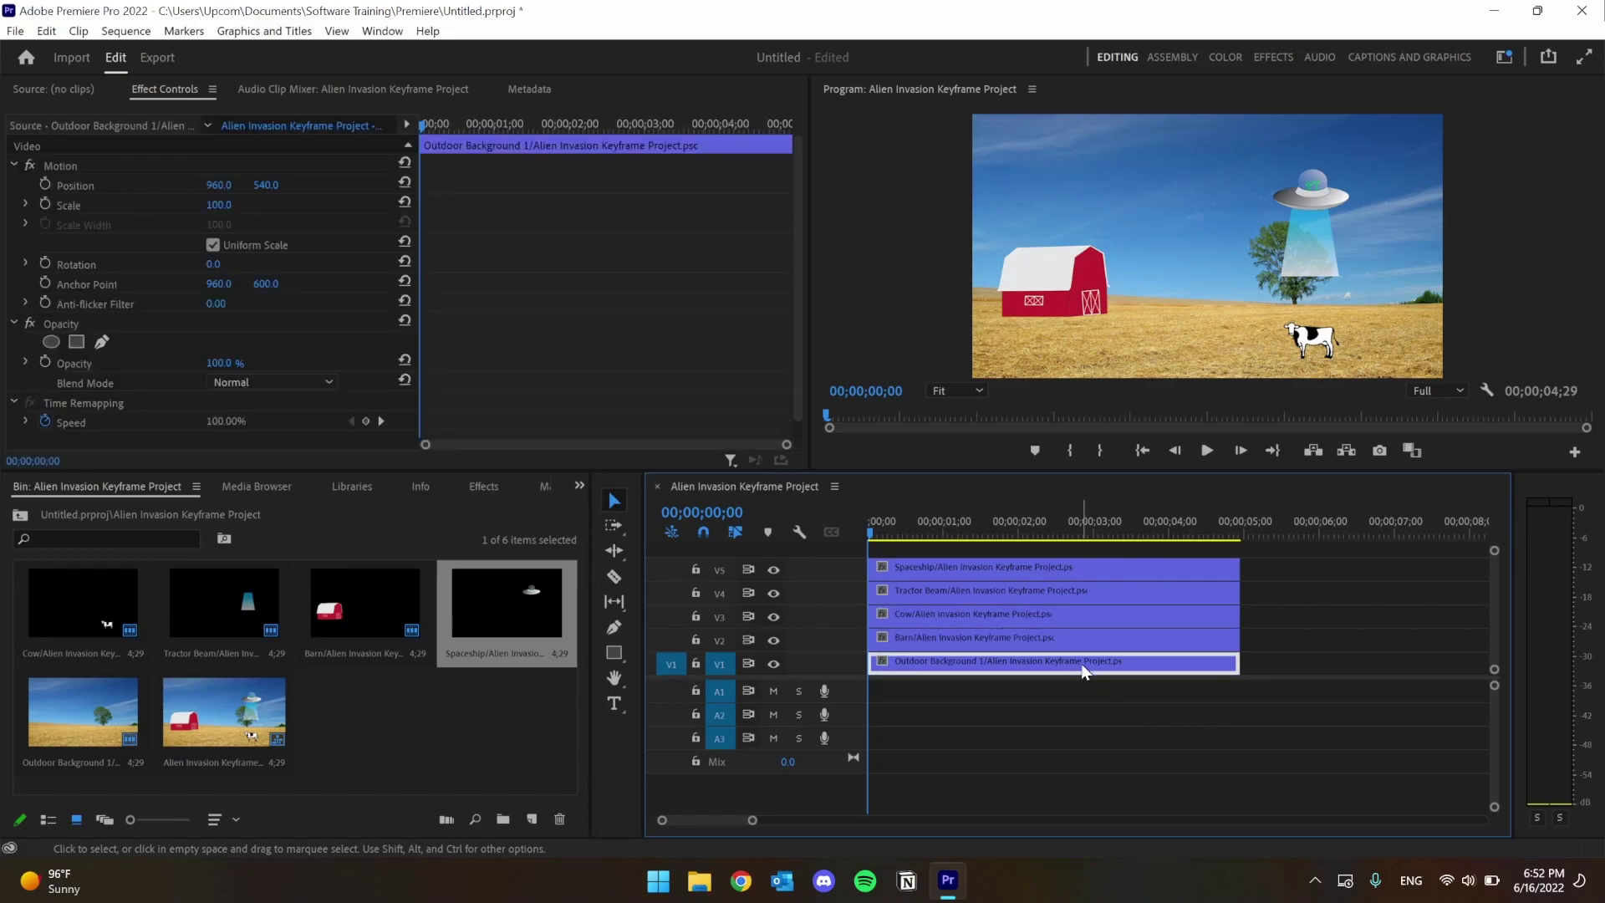
pyautogui.click(999, 566)
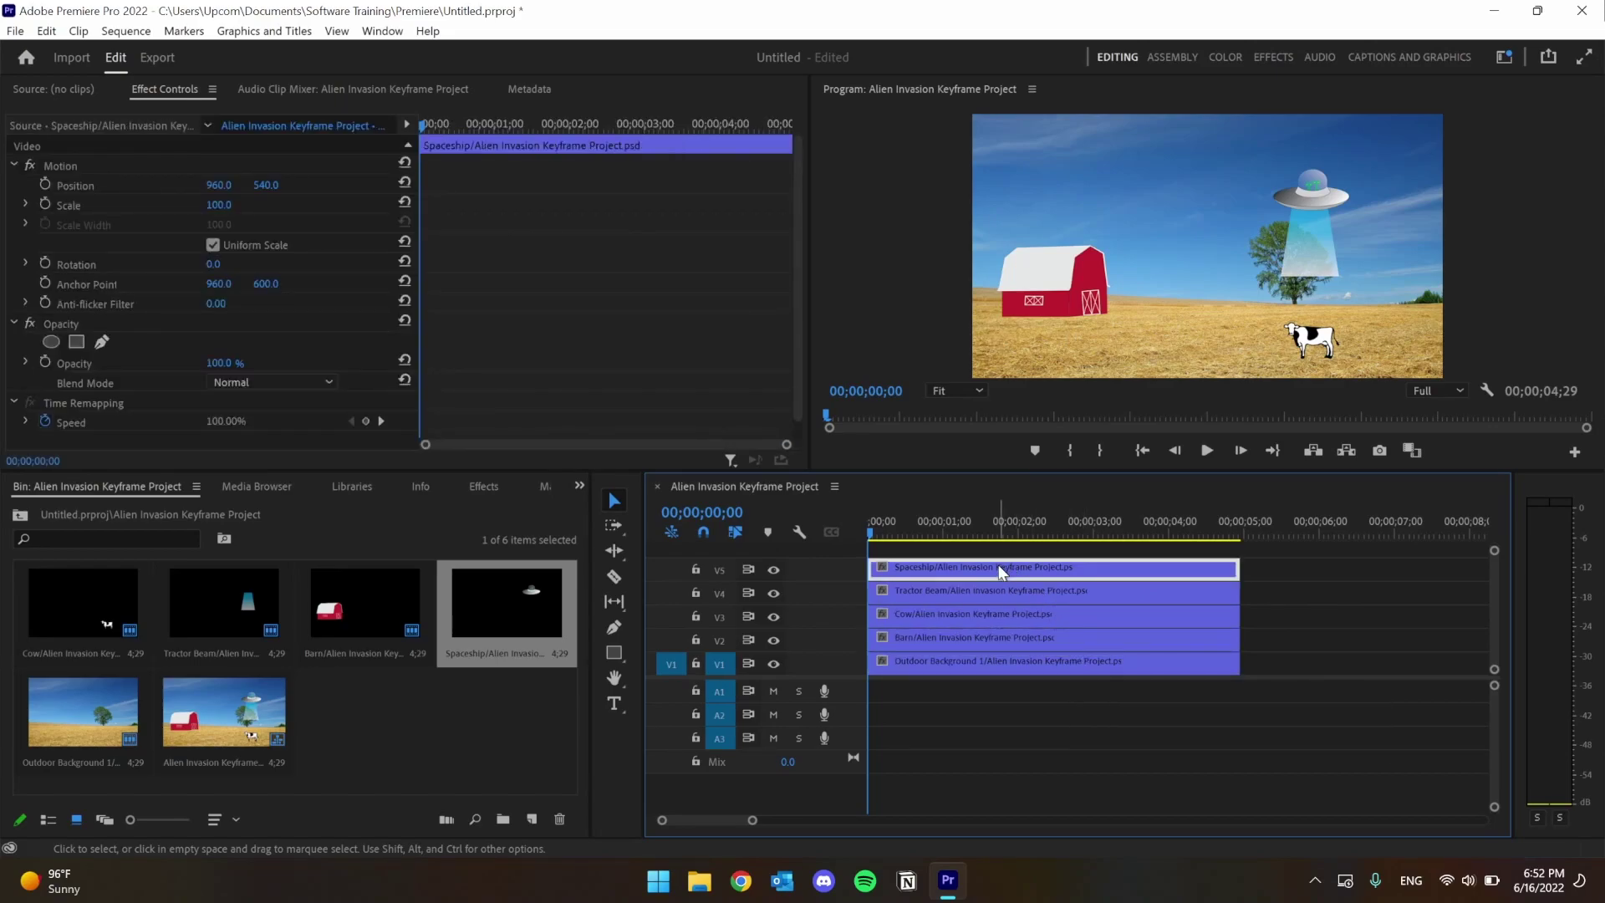
pyautogui.click(45, 185)
pyautogui.moveTo(218, 185); pyautogui.dragTo(167, 184)
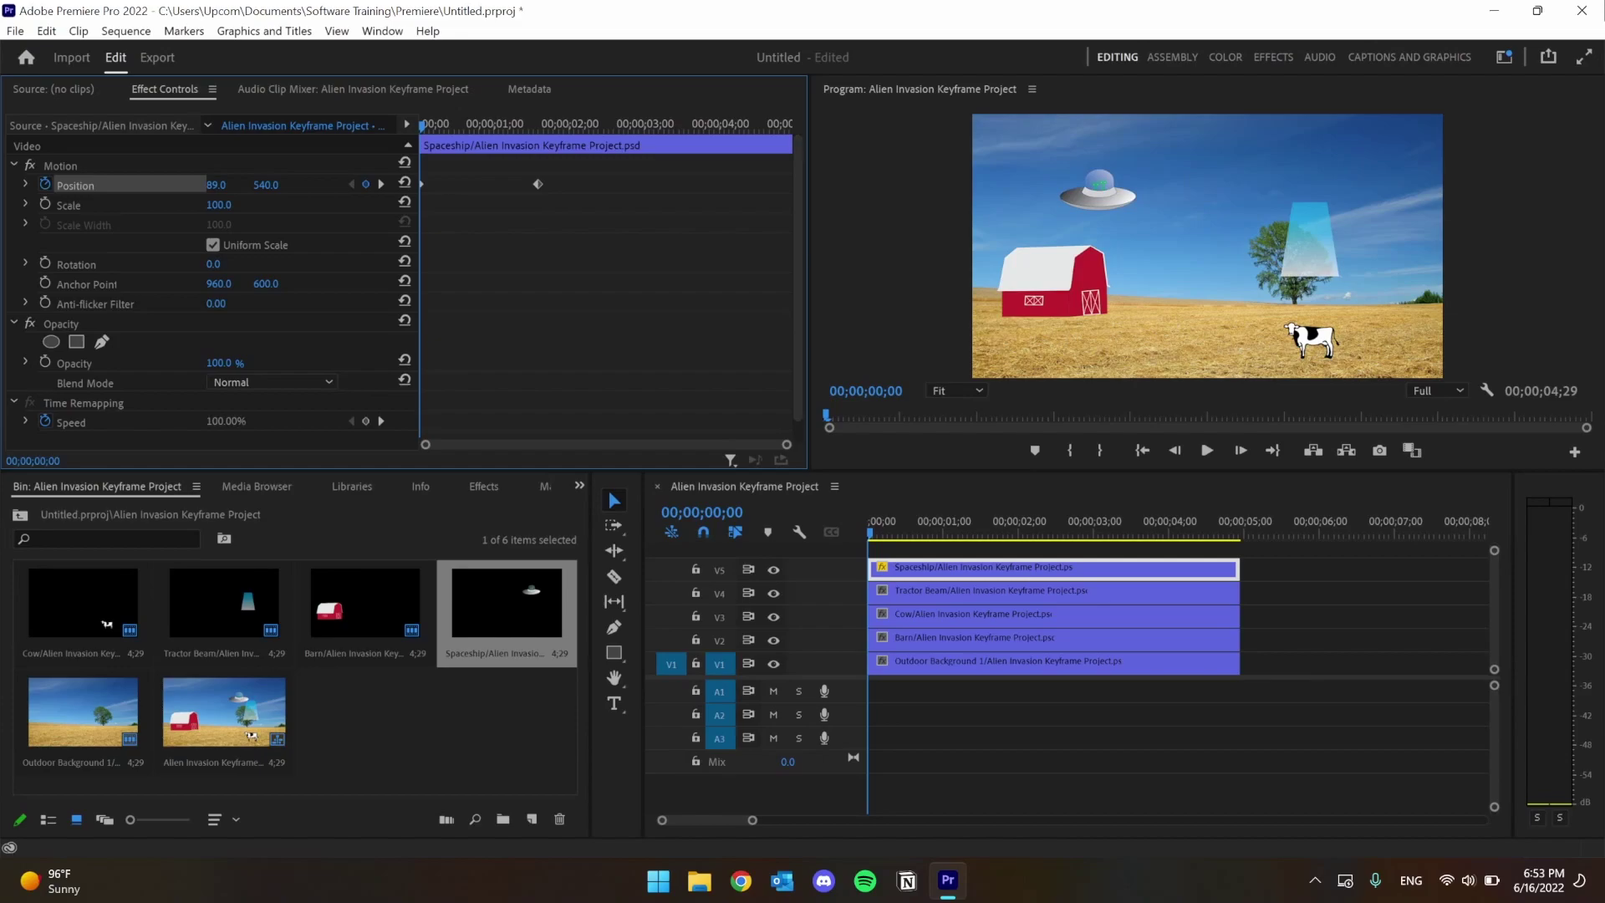
pyautogui.click(381, 185)
pyautogui.click(45, 204)
pyautogui.click(594, 125)
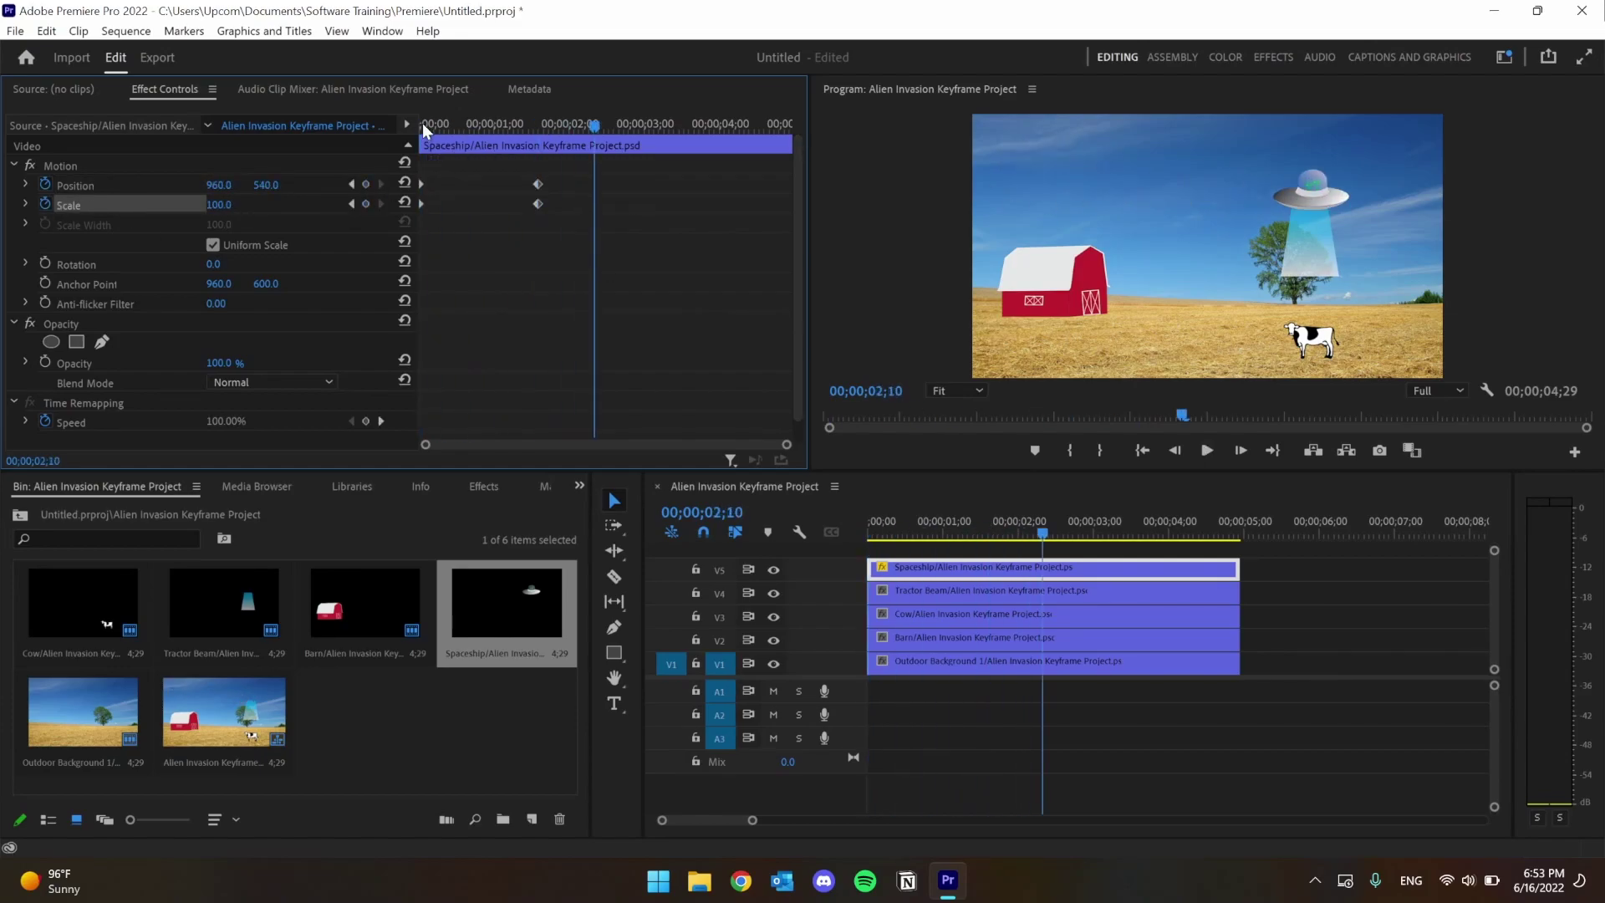
# Keyframe the Tractor Beam scaling up to 225% and preview it.
pyautogui.click(919, 590)
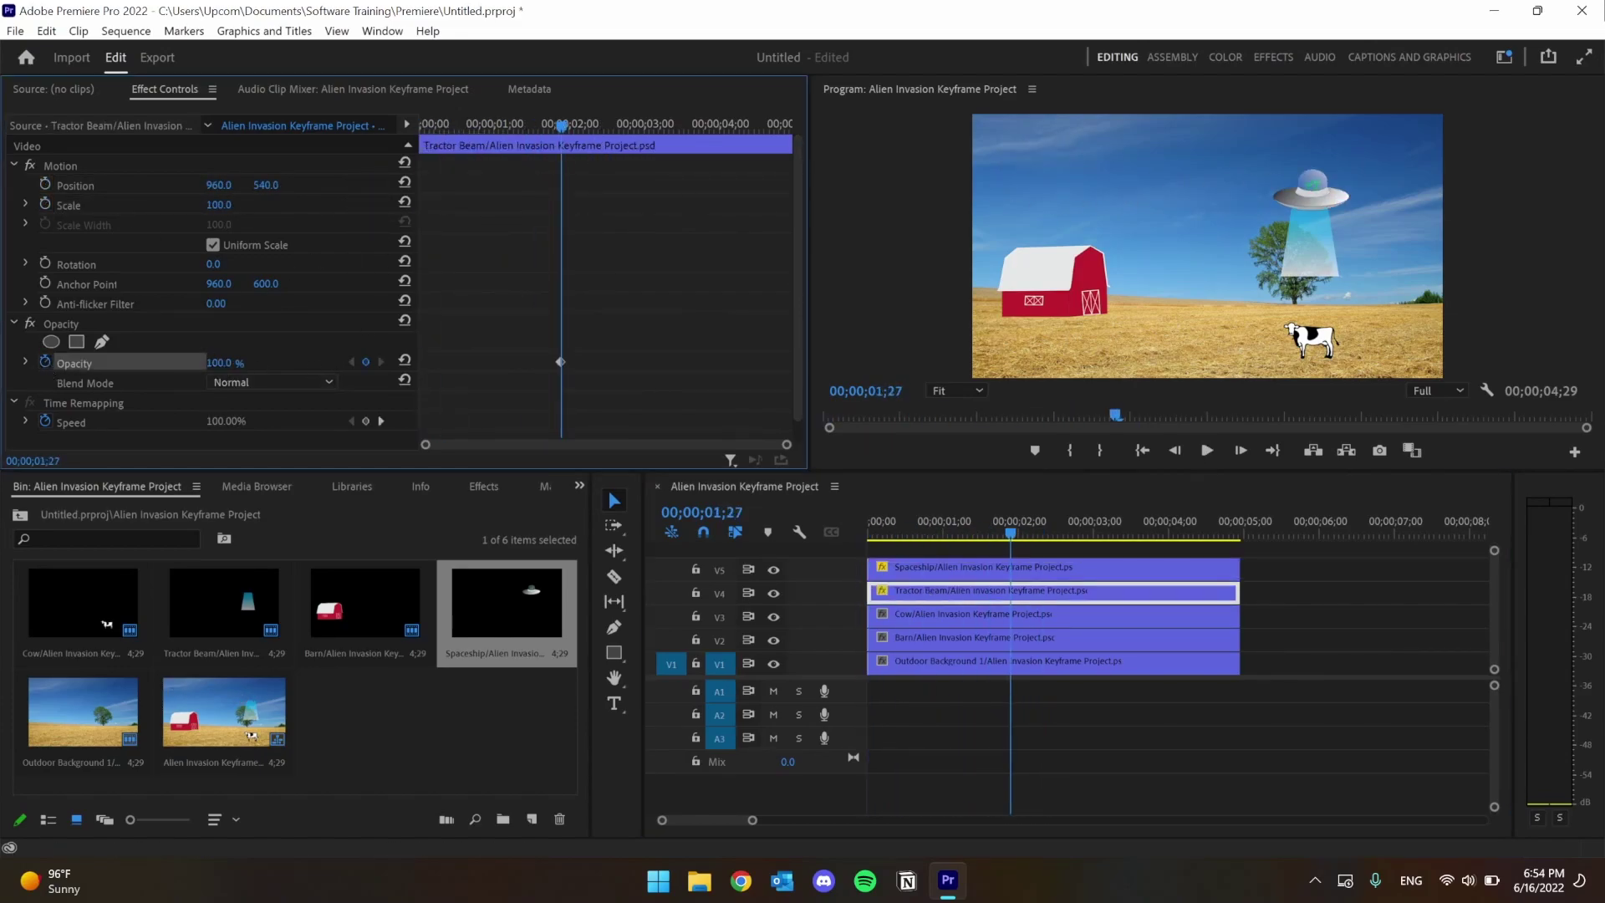
pyautogui.press('Right')
pyautogui.press('Right')
pyautogui.press('Right')
pyautogui.press('Right')
pyautogui.press('Right')
pyautogui.press('Right')
pyautogui.moveTo(219, 205); pyautogui.dragTo(167, 185)
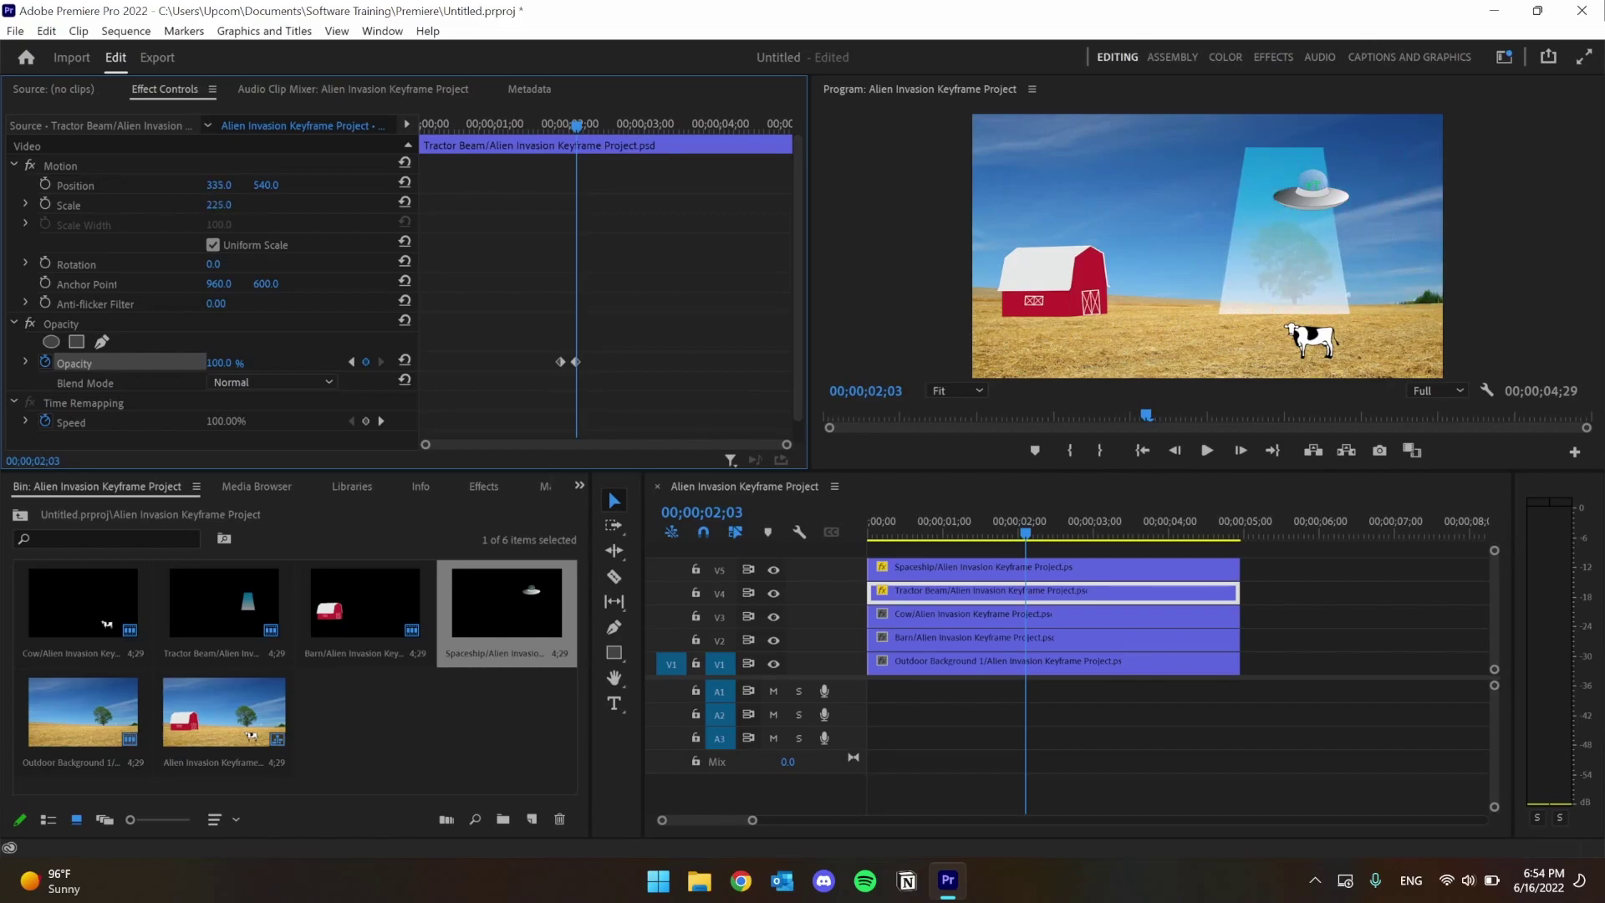
pyautogui.press('space')
pyautogui.click(520, 125)
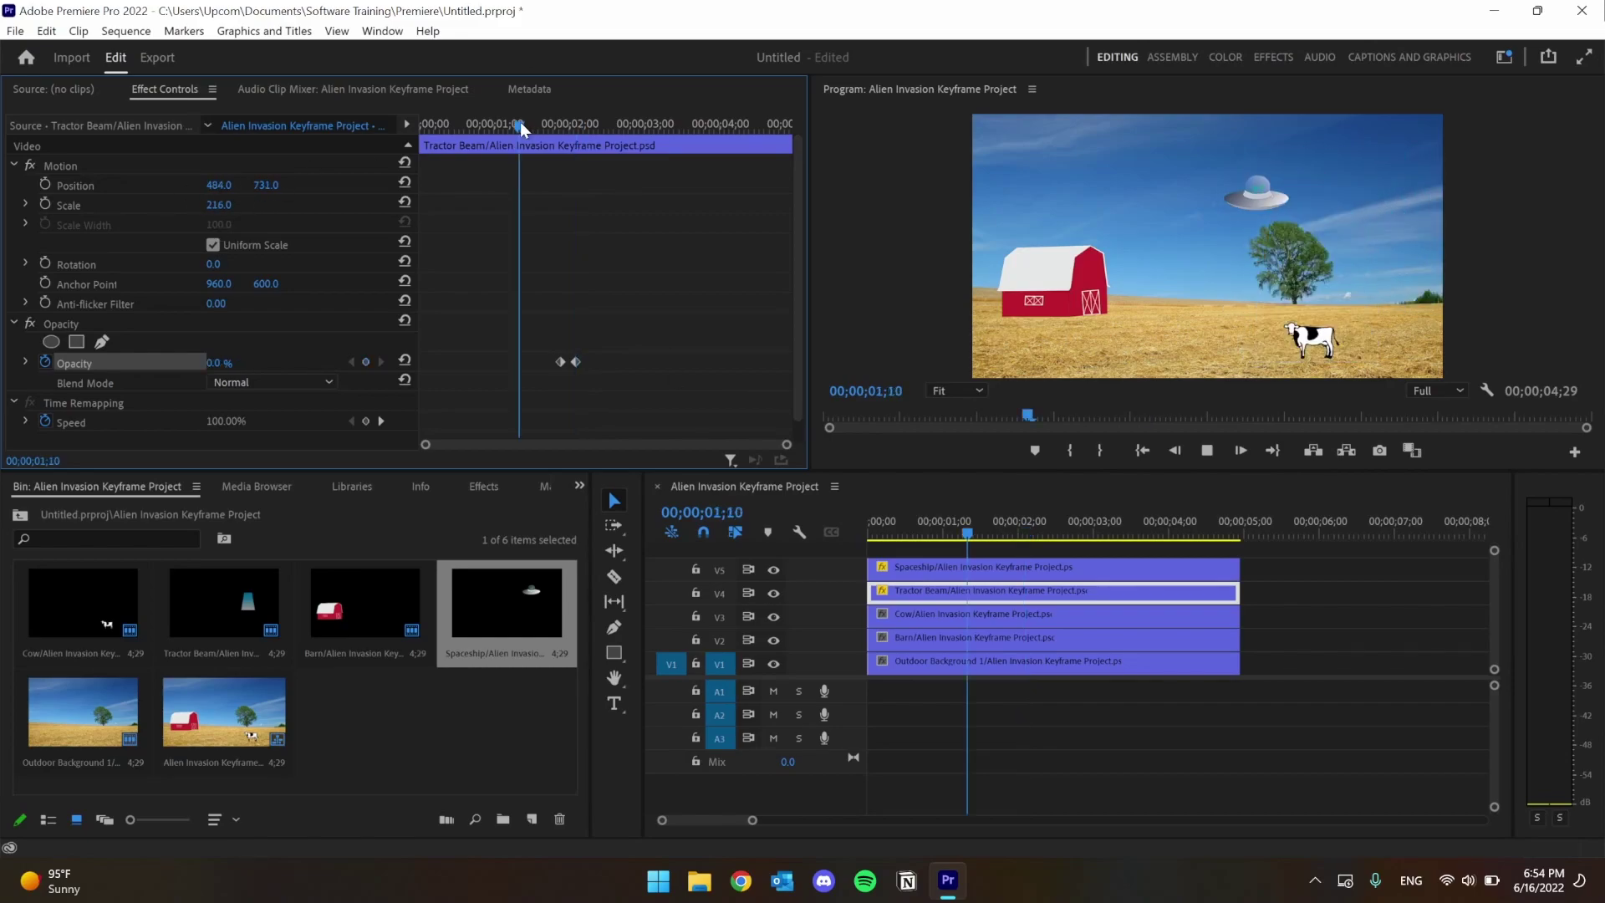
pyautogui.click(886, 613)
# Keyframe the cow rising to 960, -37.0 at 03;02, add an Opacity keyframe, and preview.
pyautogui.press('space')
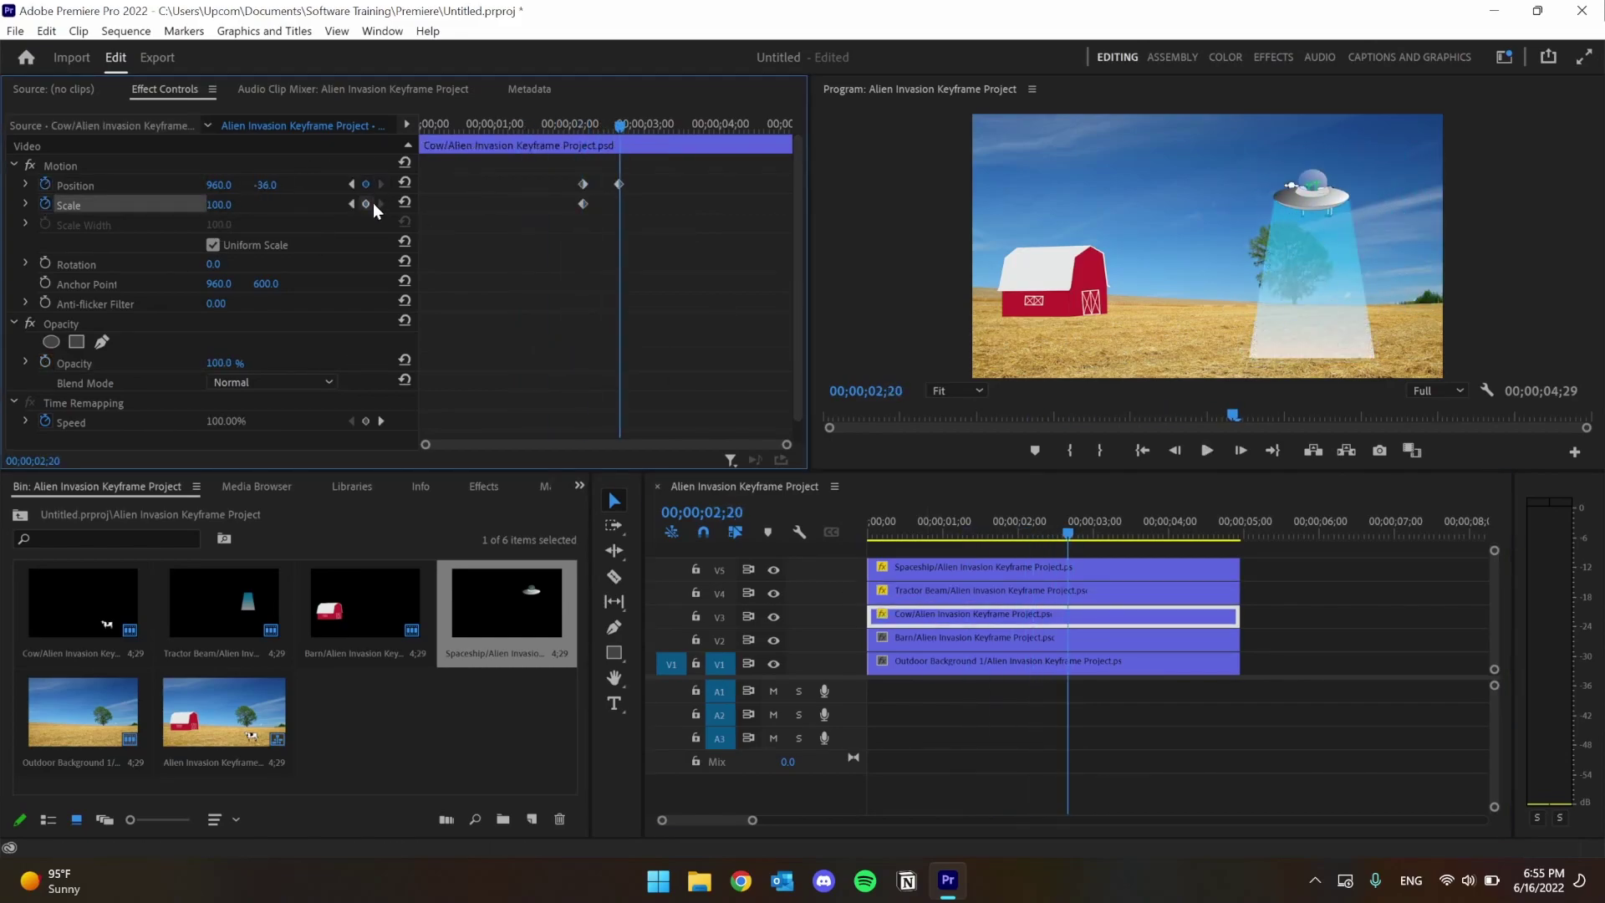
pyautogui.hotkey('ctrl', 'z')
pyautogui.press('Right')
pyautogui.press('Right')
pyautogui.press('Right')
pyautogui.press('Right')
pyautogui.press('Right')
pyautogui.press('Right')
pyautogui.press('Right')
pyautogui.press('Right')
pyautogui.press('Right')
pyautogui.press('Right')
pyautogui.press('Right')
pyautogui.press('Right')
pyautogui.hotkey('ctrl', 'z')
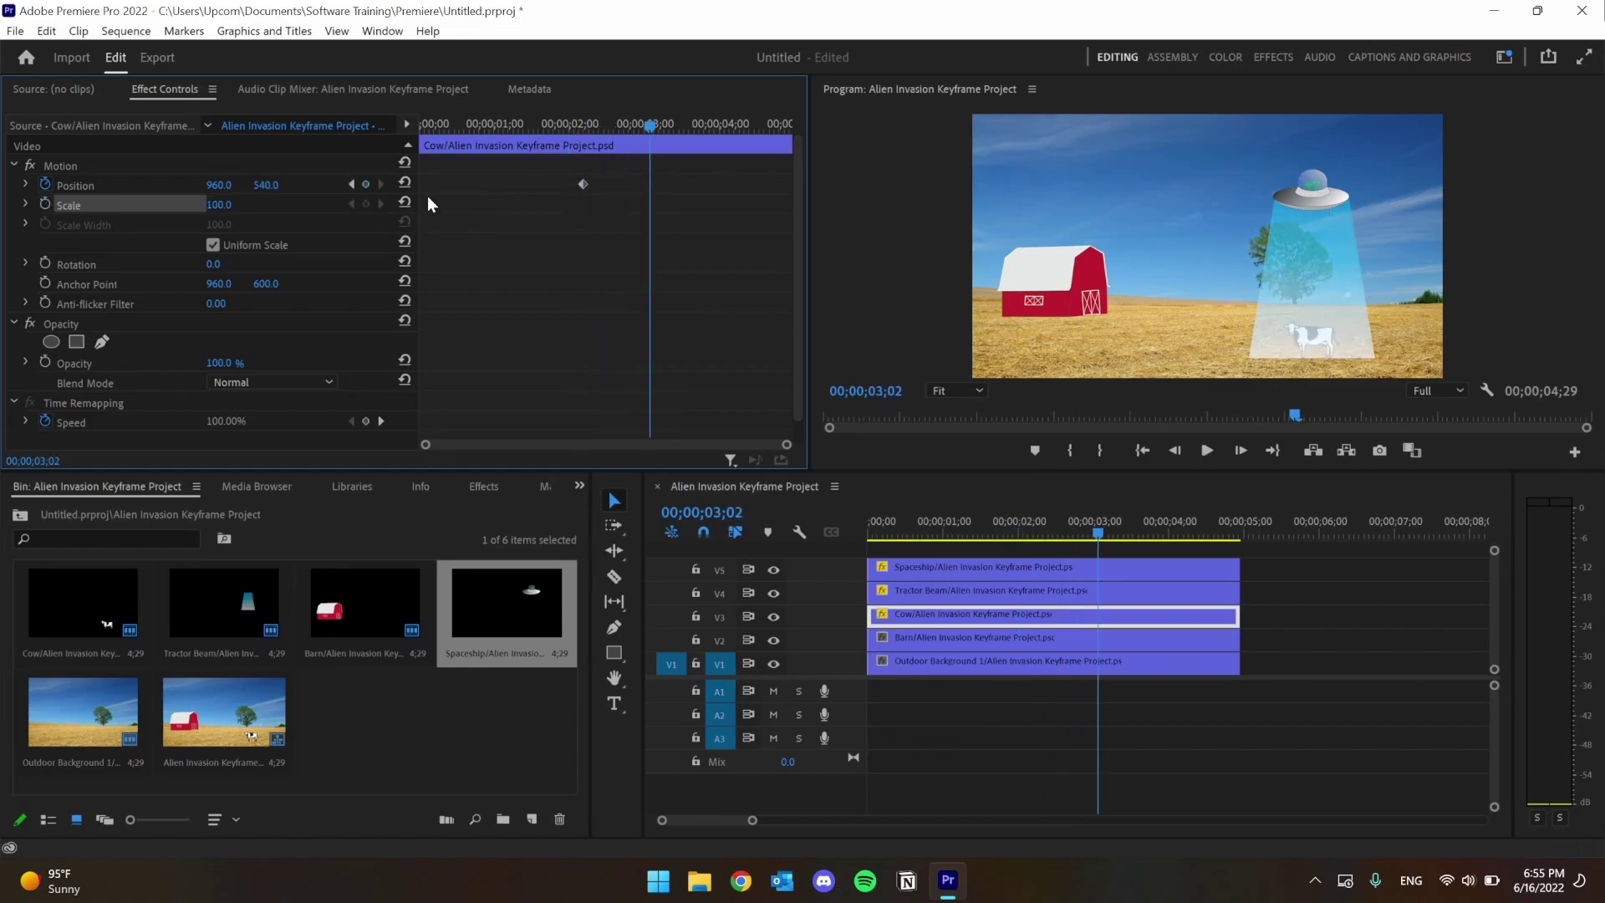
pyautogui.click(365, 184)
pyautogui.moveTo(266, 183); pyautogui.dragTo(142, 269)
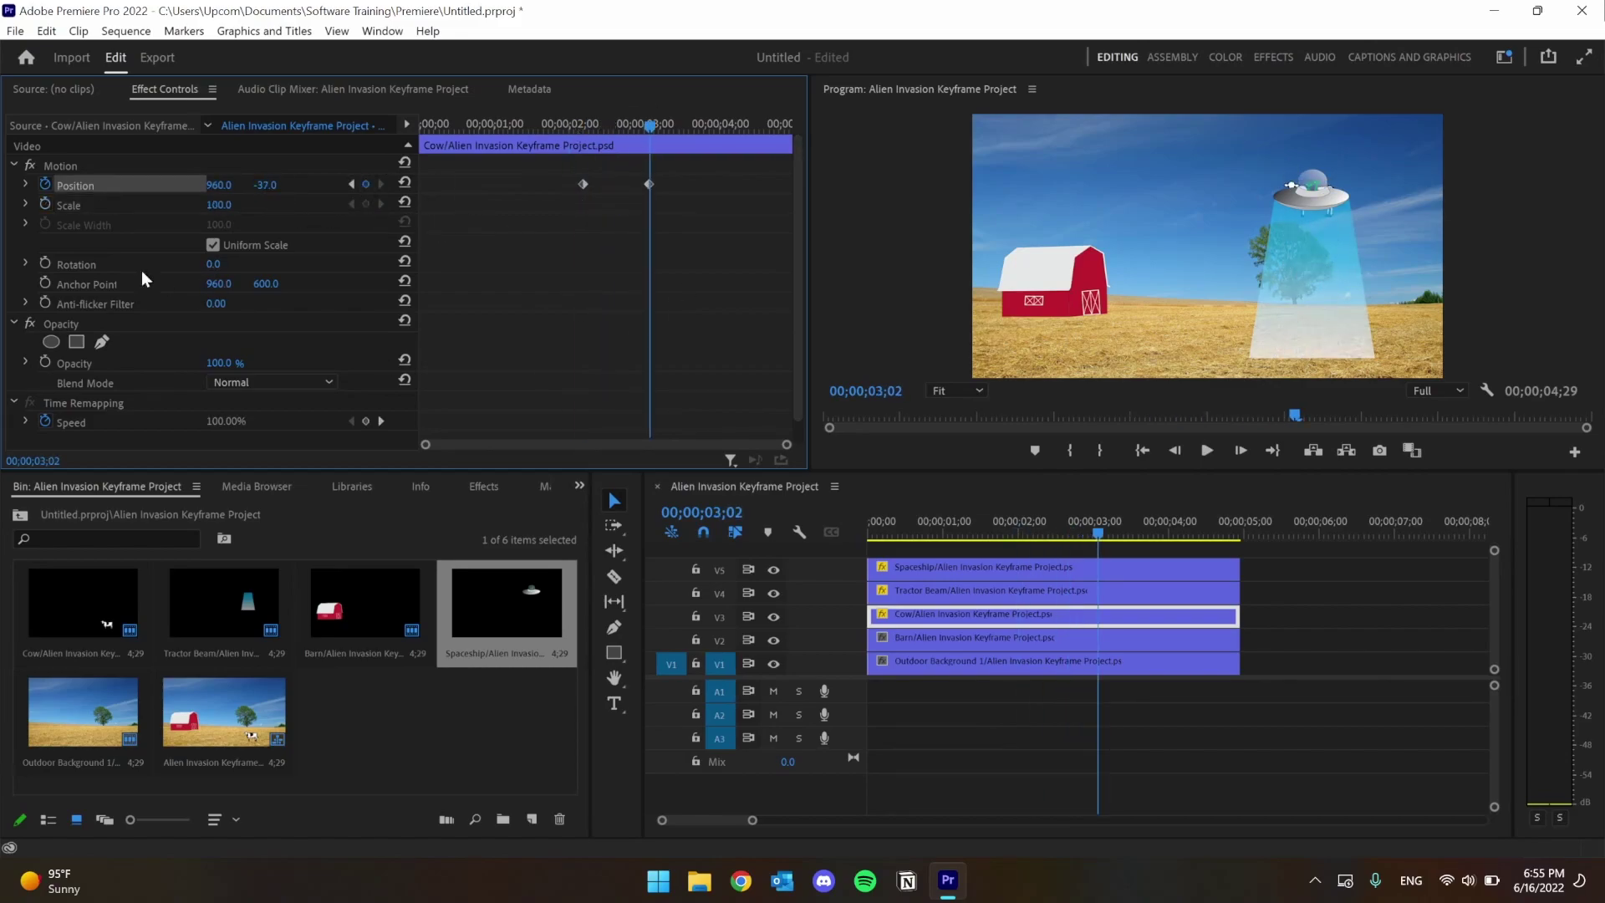
pyautogui.click(366, 362)
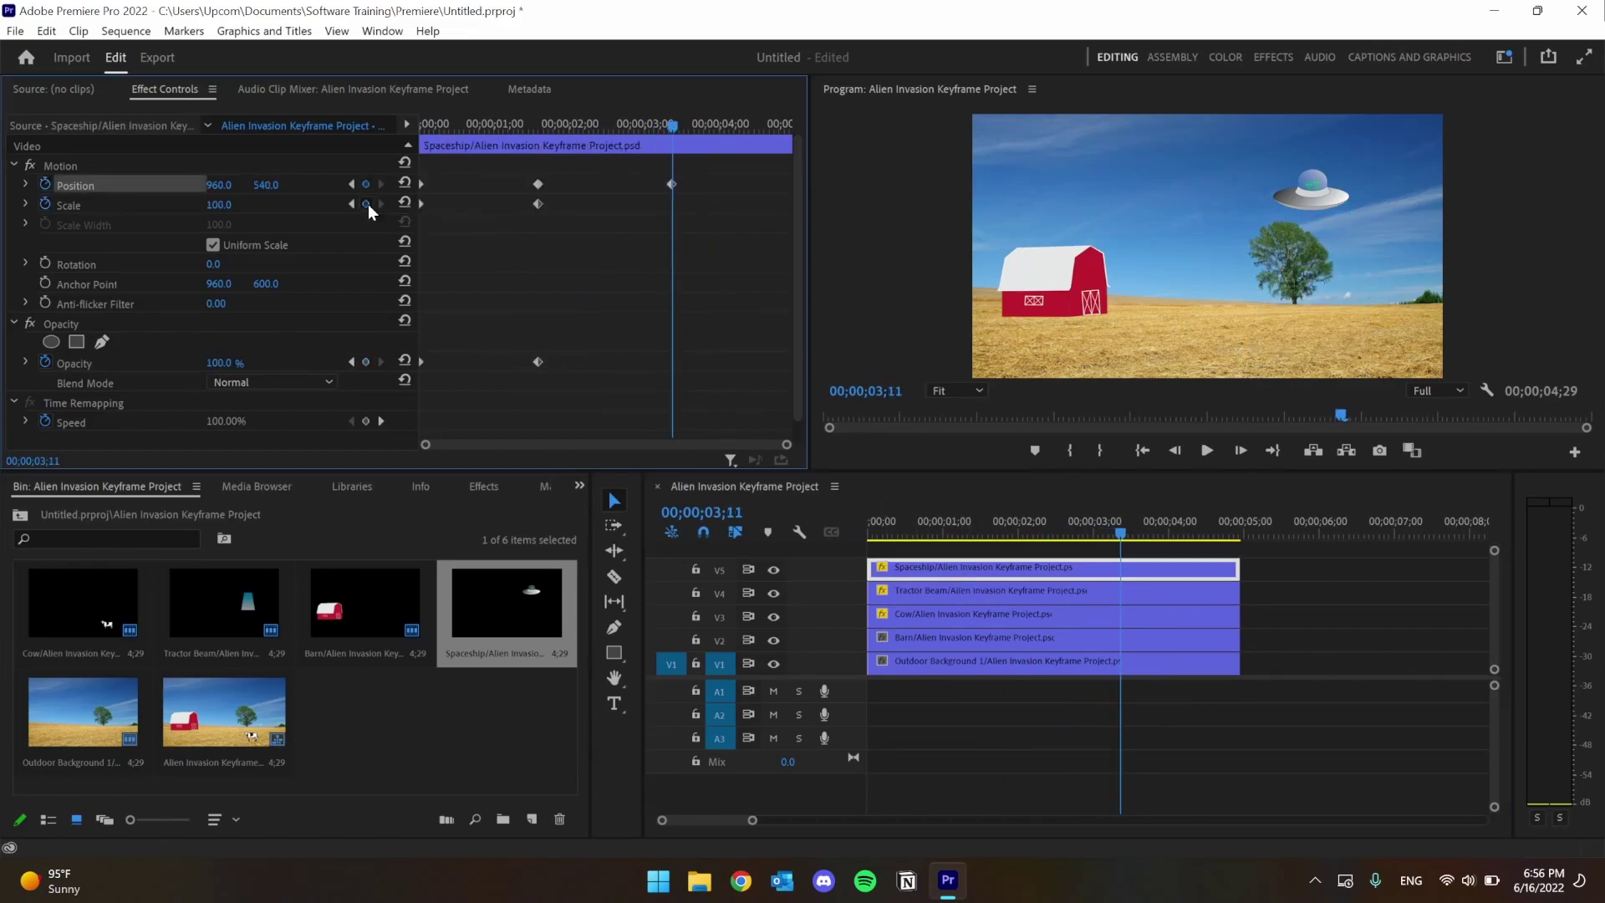
pyautogui.click(61, 166)
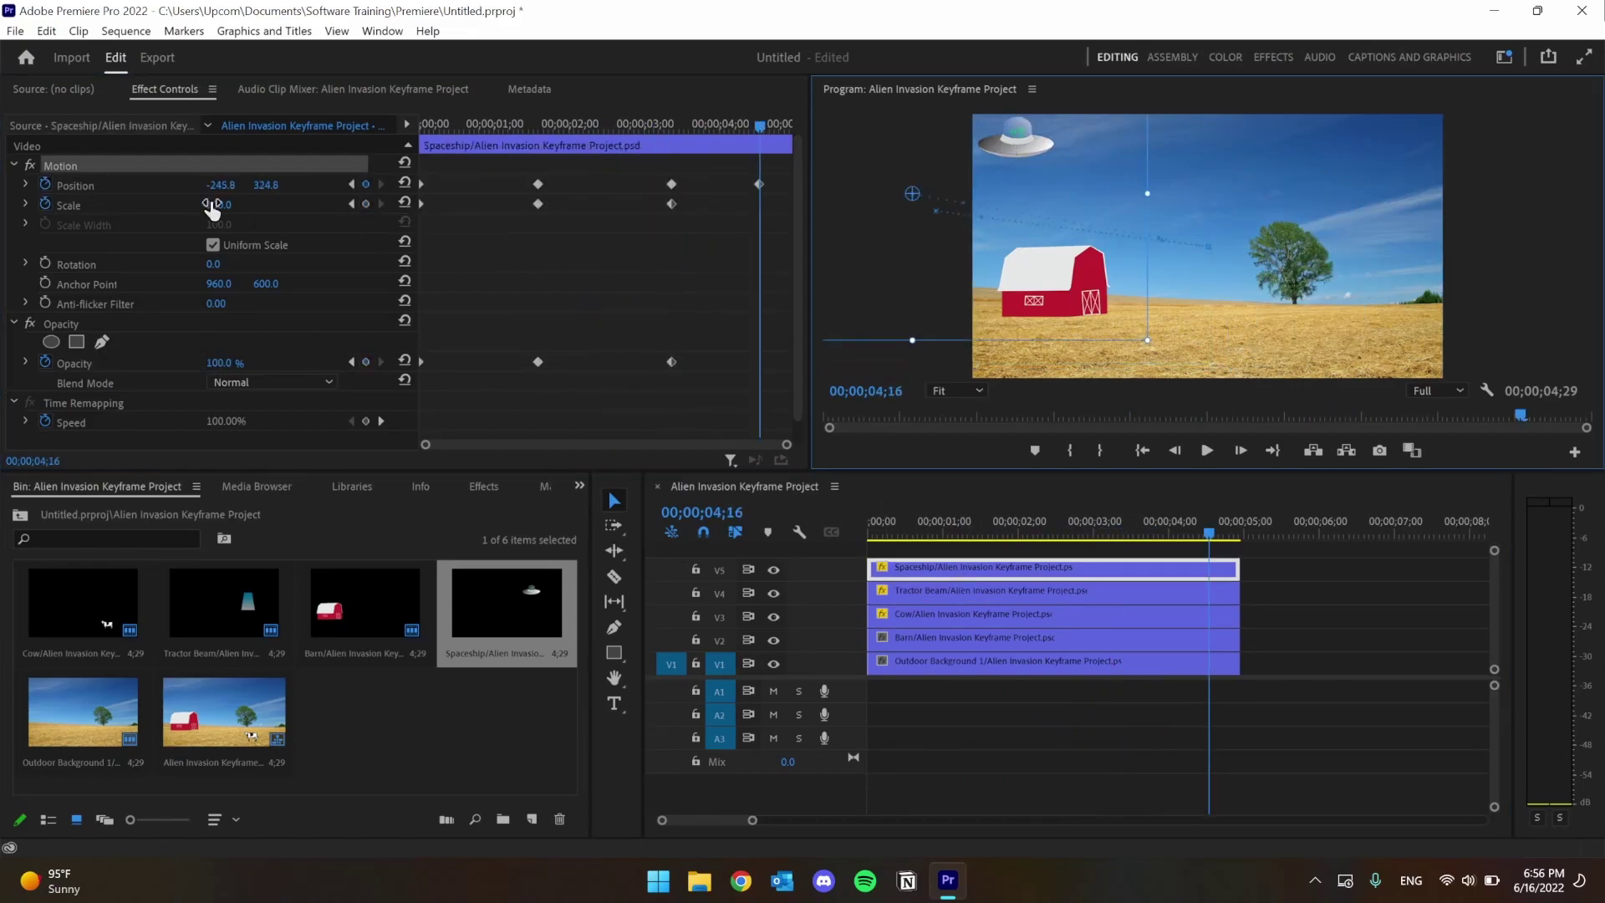
pyautogui.press('space')
pyautogui.press('space')
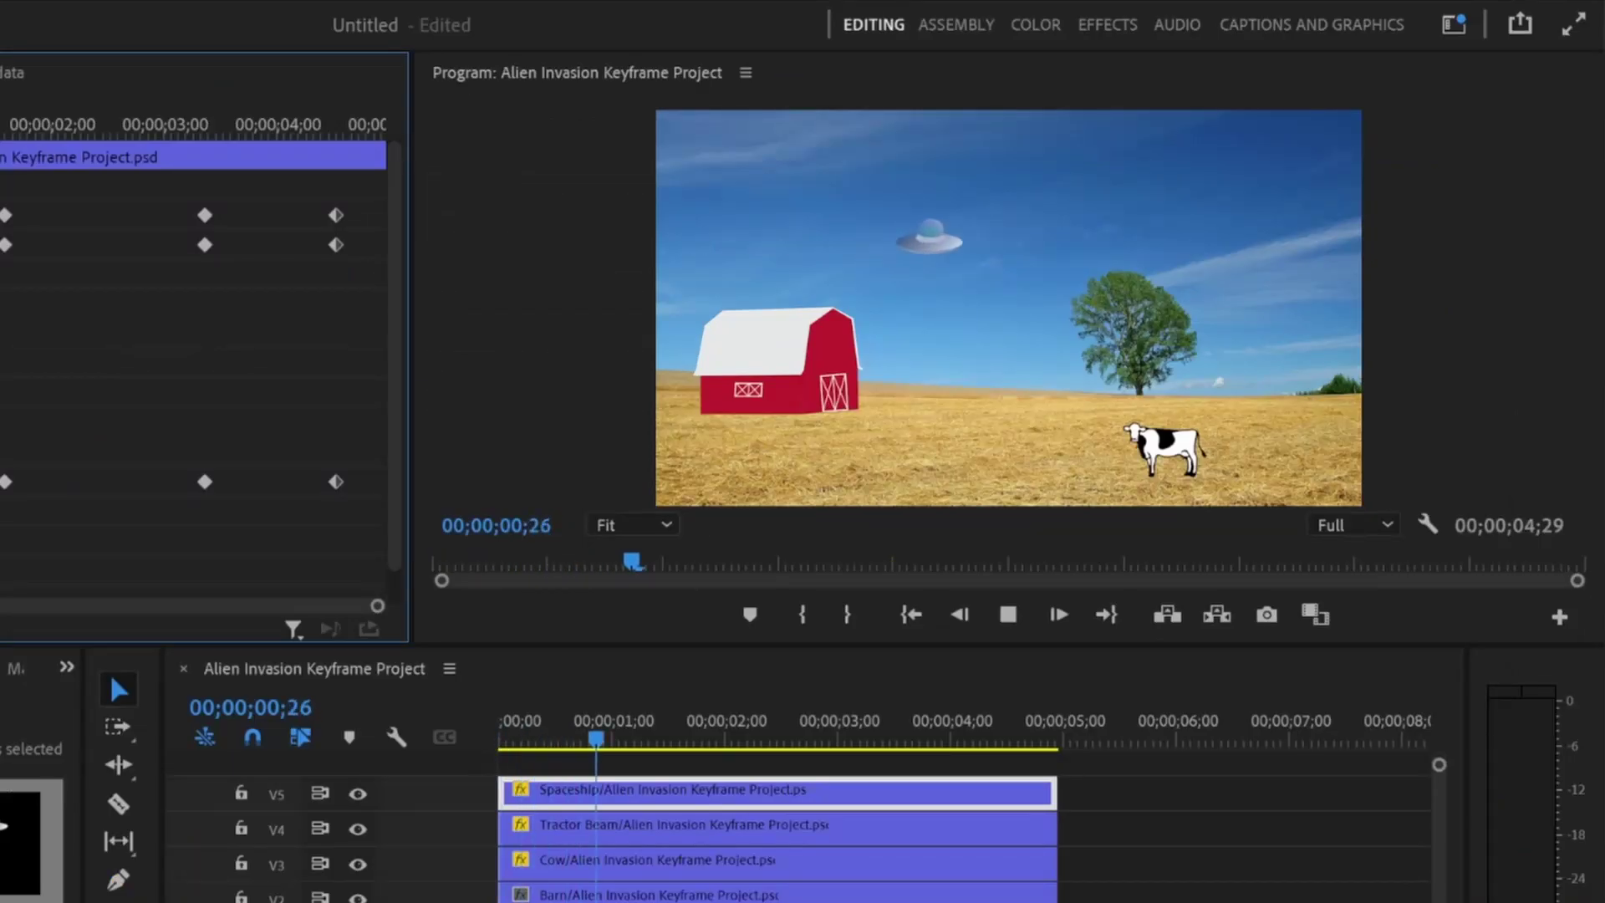